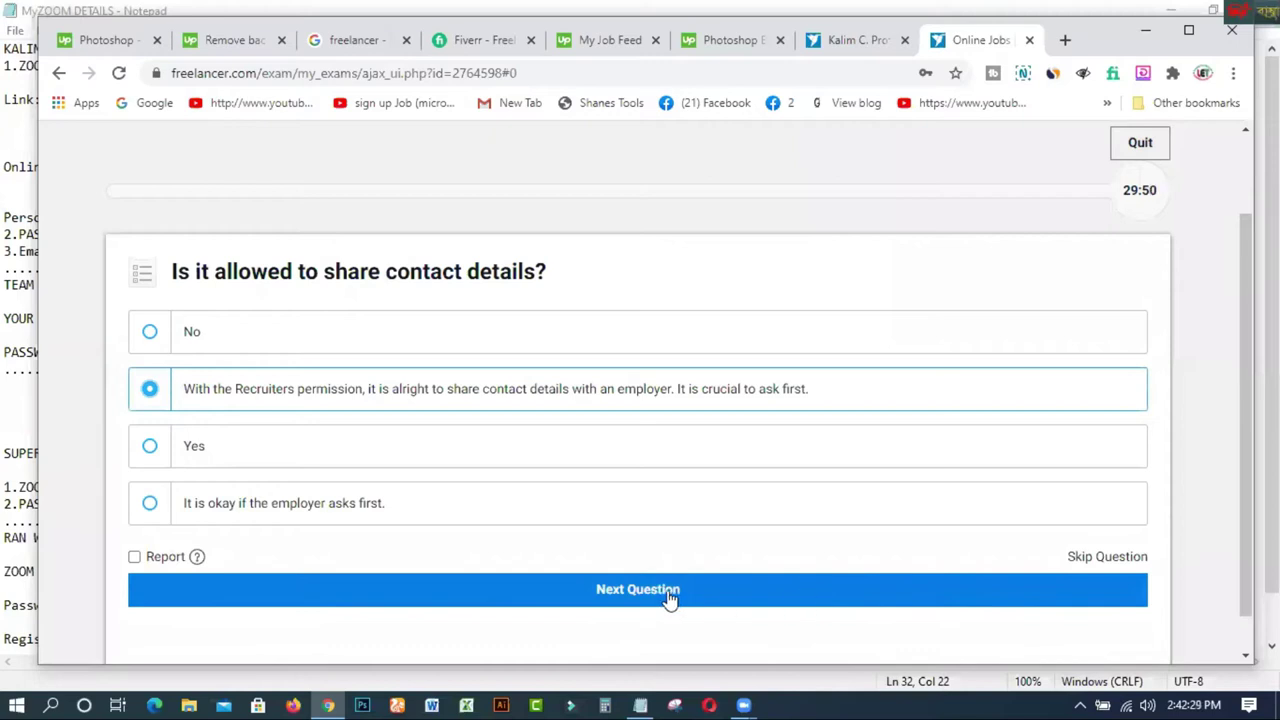
Advance the exam and answer that sharing contact details is allowed after a Recruiter project is awarded, and False for providing them on profile or bids
click(664, 596)
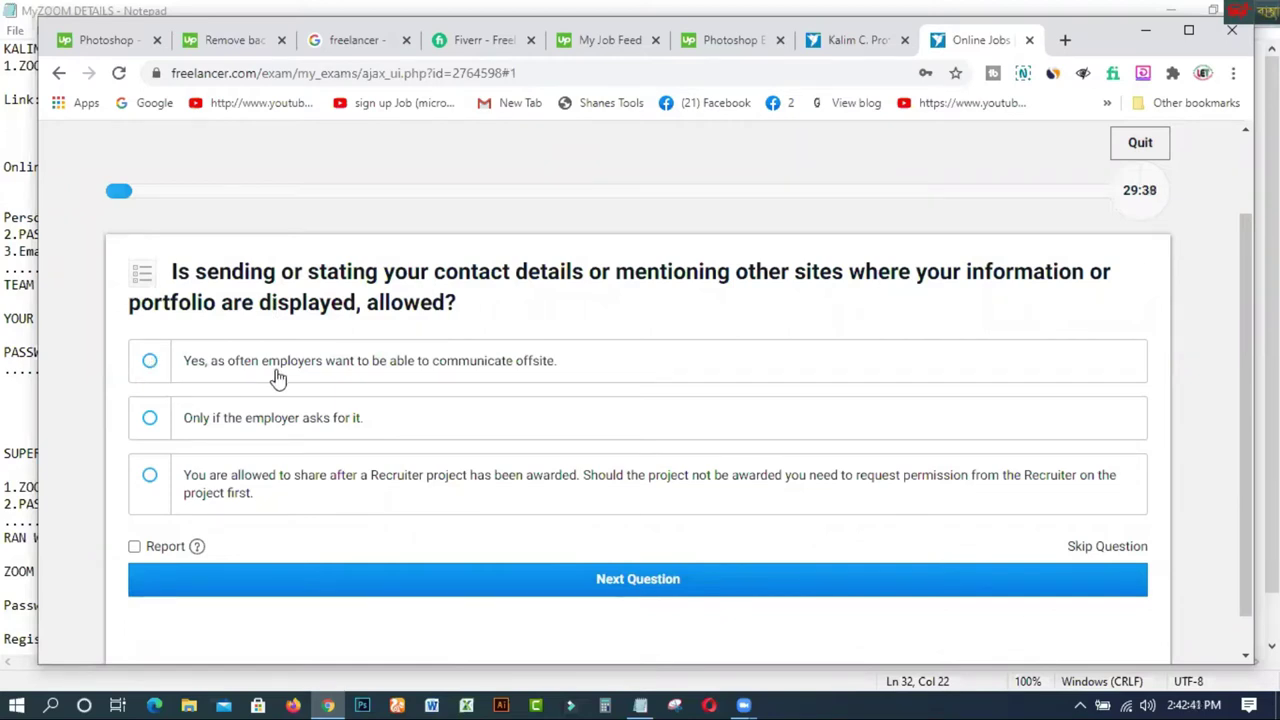
click(152, 477)
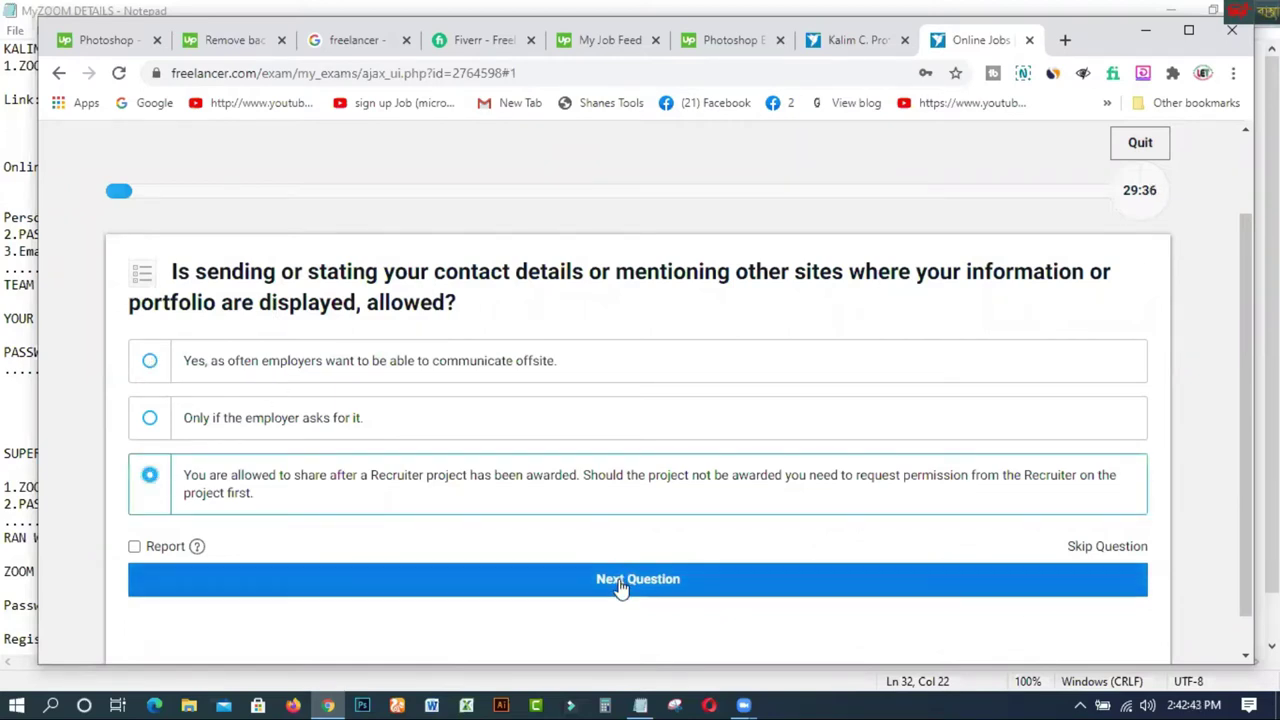
click(620, 588)
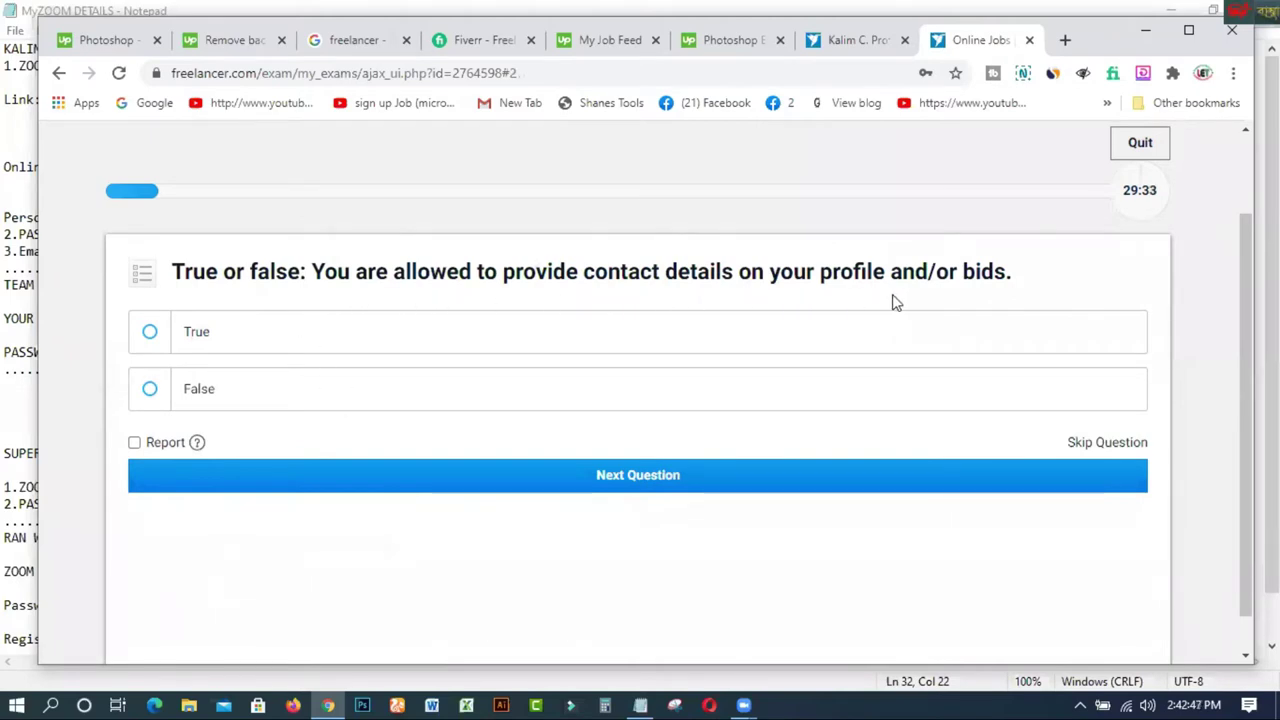
click(150, 390)
click(632, 480)
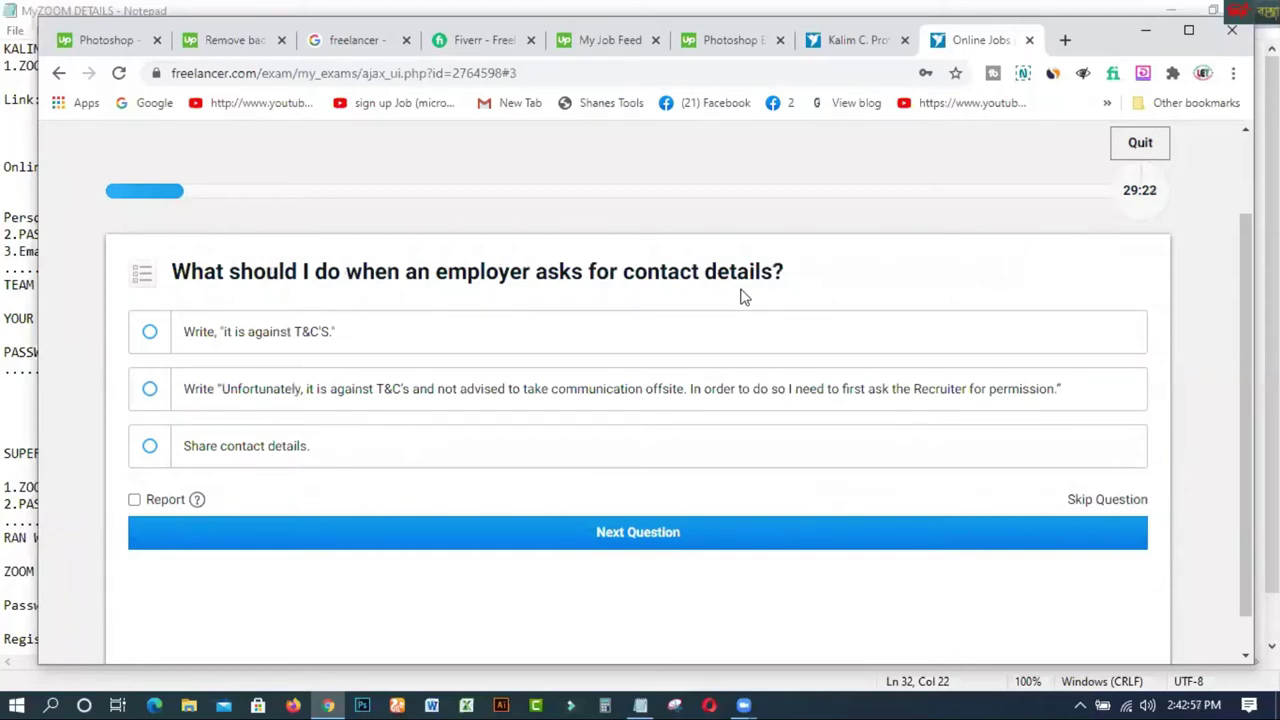
Answer contact-detail requests with the "Unfortunately, it is against T&C's" reply, and direct PayPal payment with keeping payments on site and notifying the Recruiter
click(149, 389)
click(626, 533)
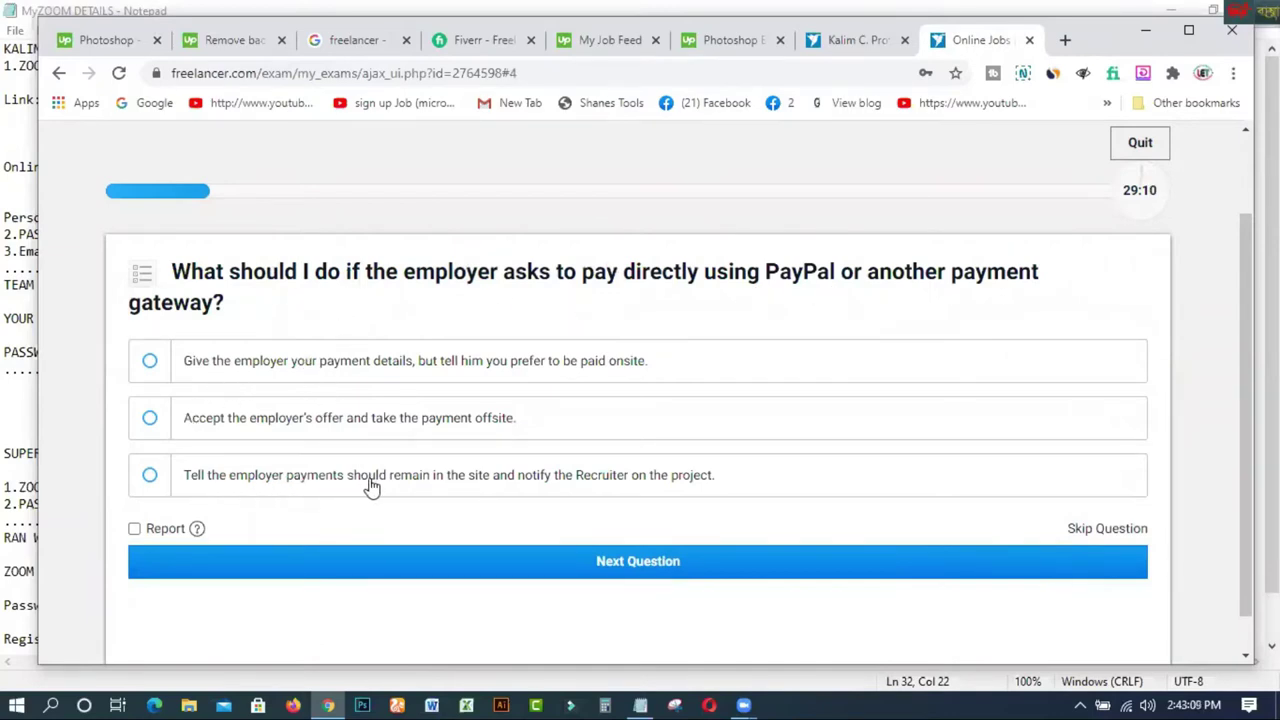
click(150, 476)
click(600, 566)
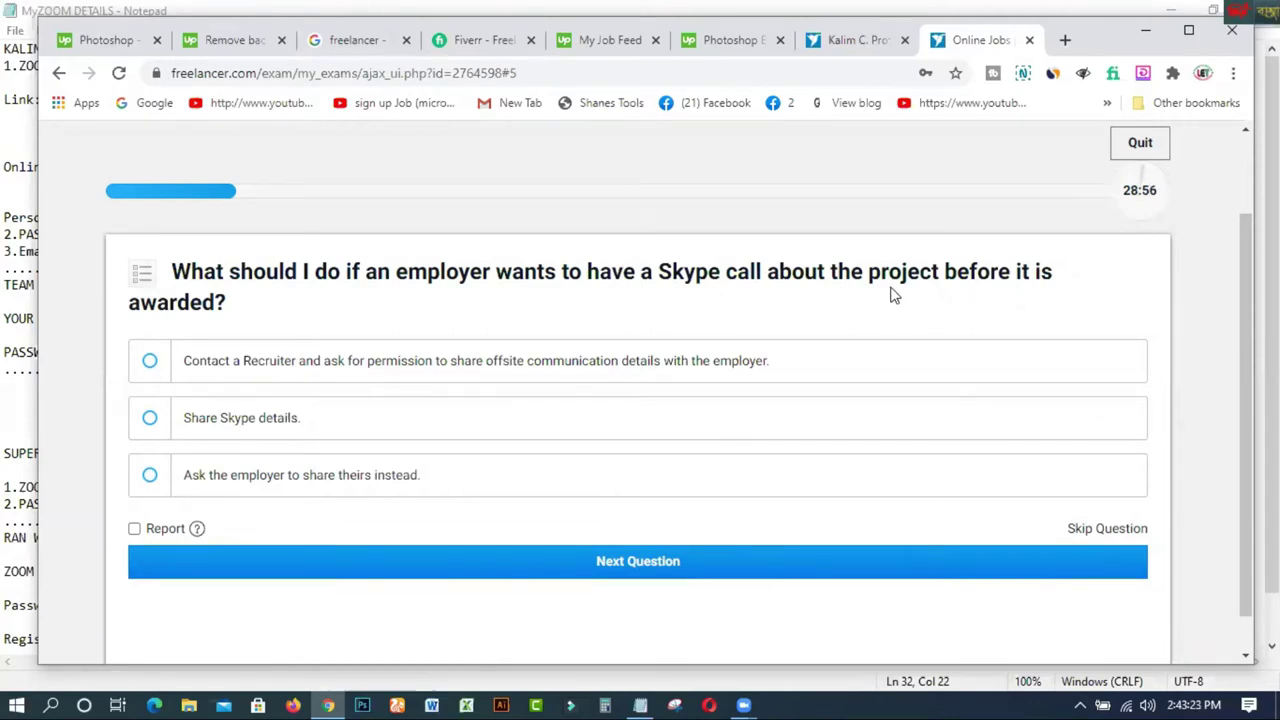
Answer the pre-award Skype call and employer-shared contact details questions with the options requiring a Recruiter's permission for offsite communication
click(150, 368)
click(663, 566)
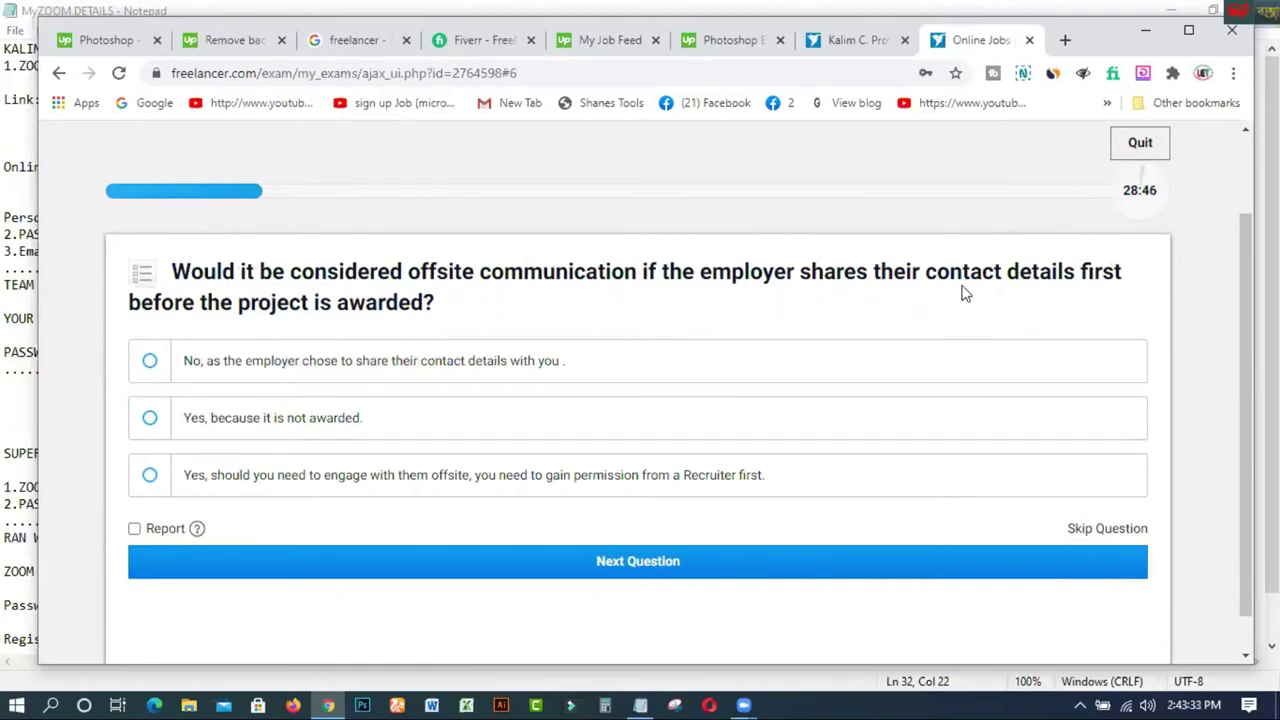
click(152, 475)
click(610, 561)
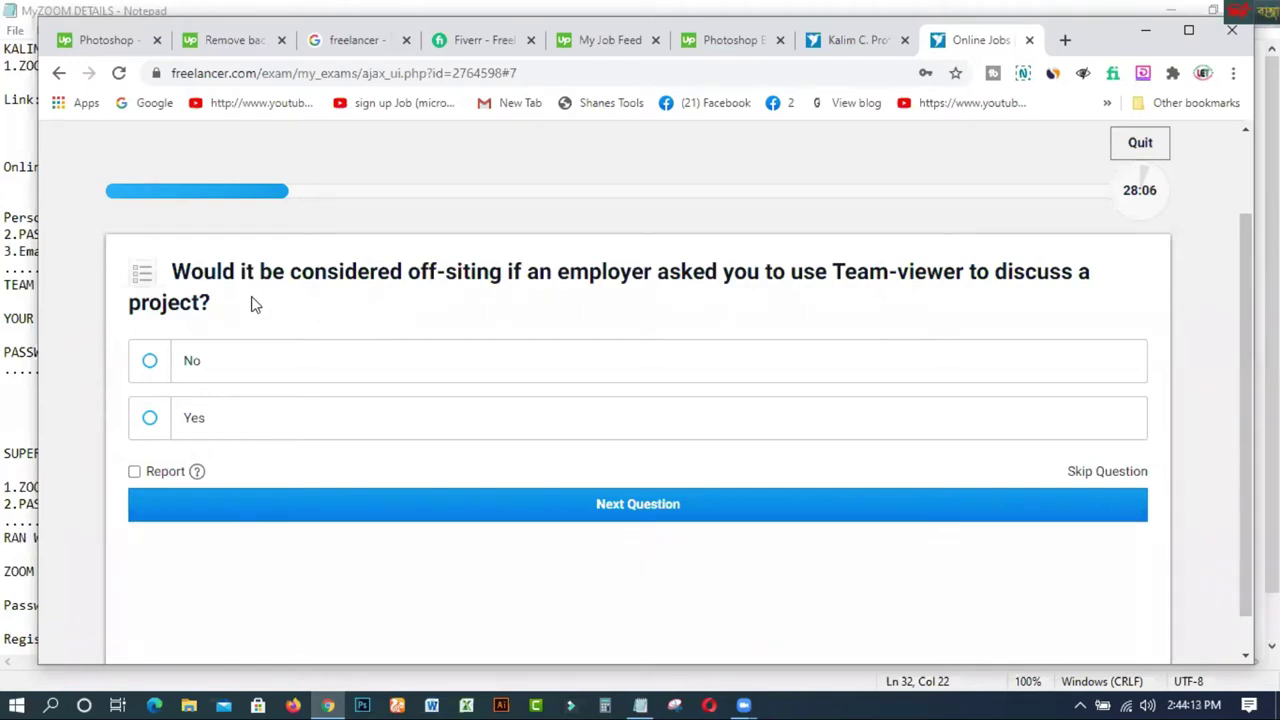
Answer No to Team-viewer being off-siting, and choose being unavailable, on vacation or too busy as when to turn off the Preferred Freelancer Badge
click(151, 362)
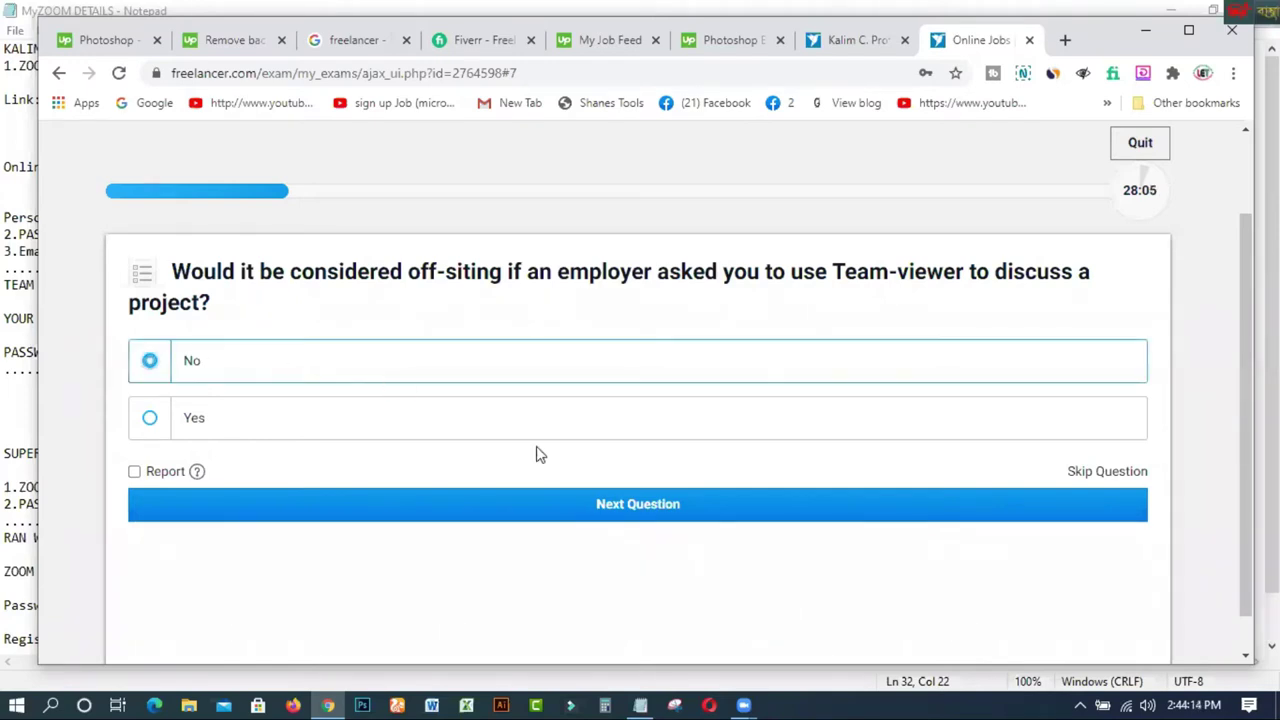
click(585, 509)
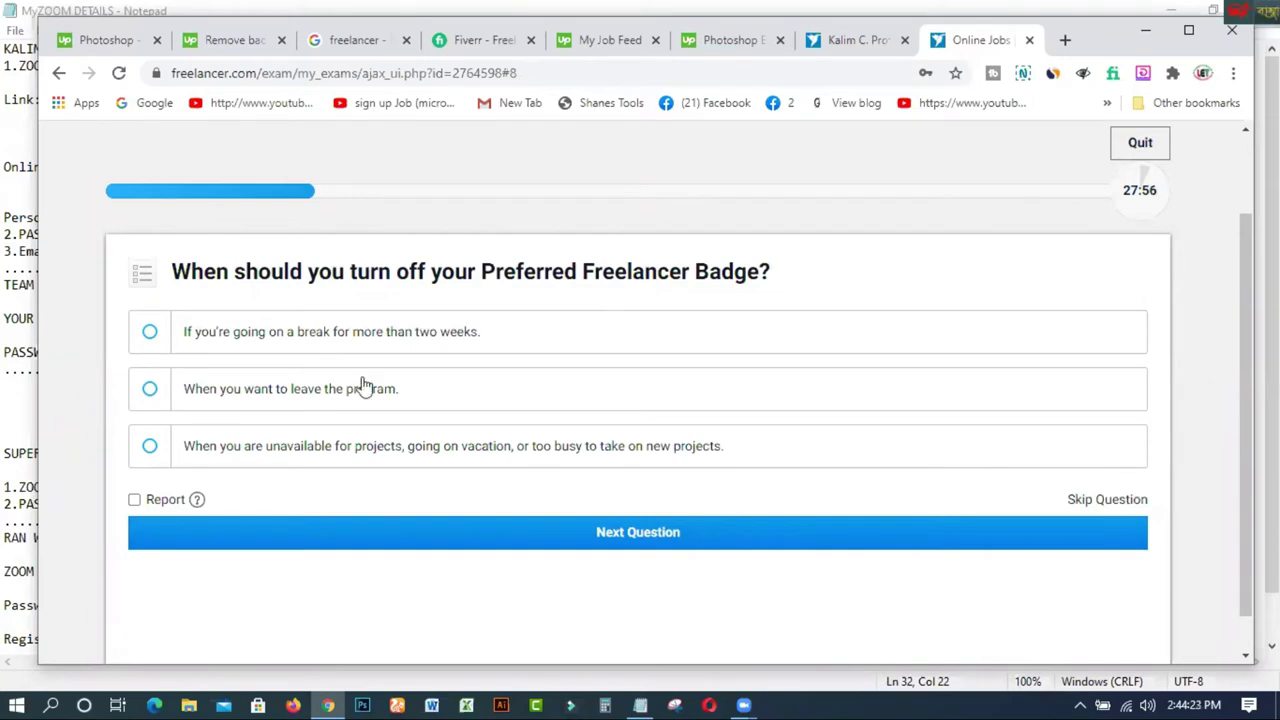
click(153, 448)
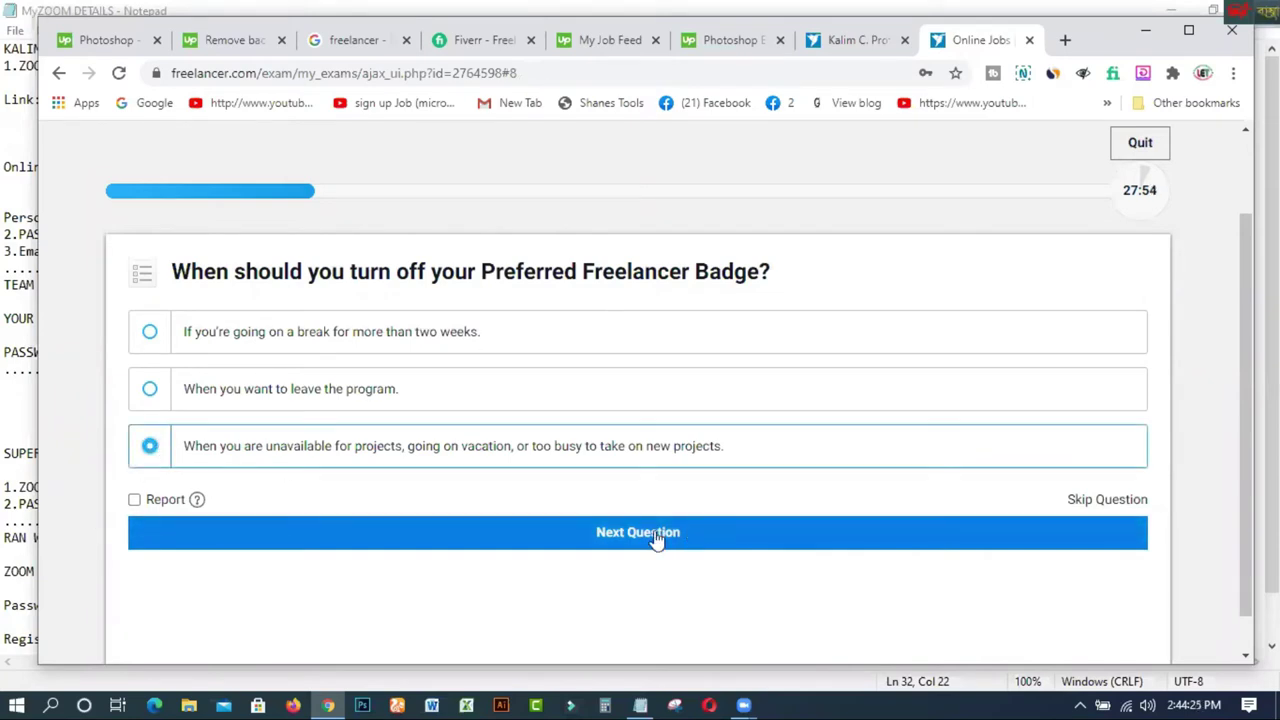
click(655, 535)
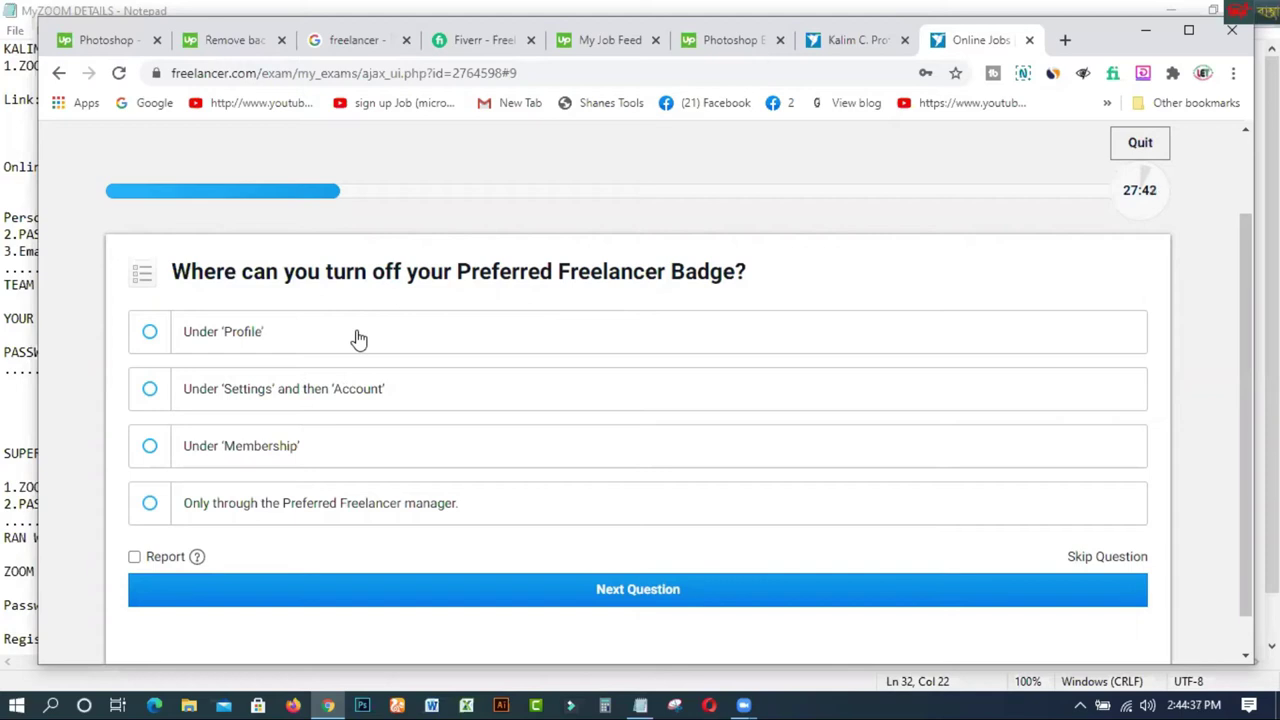
Answer that the badge is turned off under 'Settings' and then 'Account', and Yes to paying Recruiter project fees with the badge off
click(150, 392)
click(622, 593)
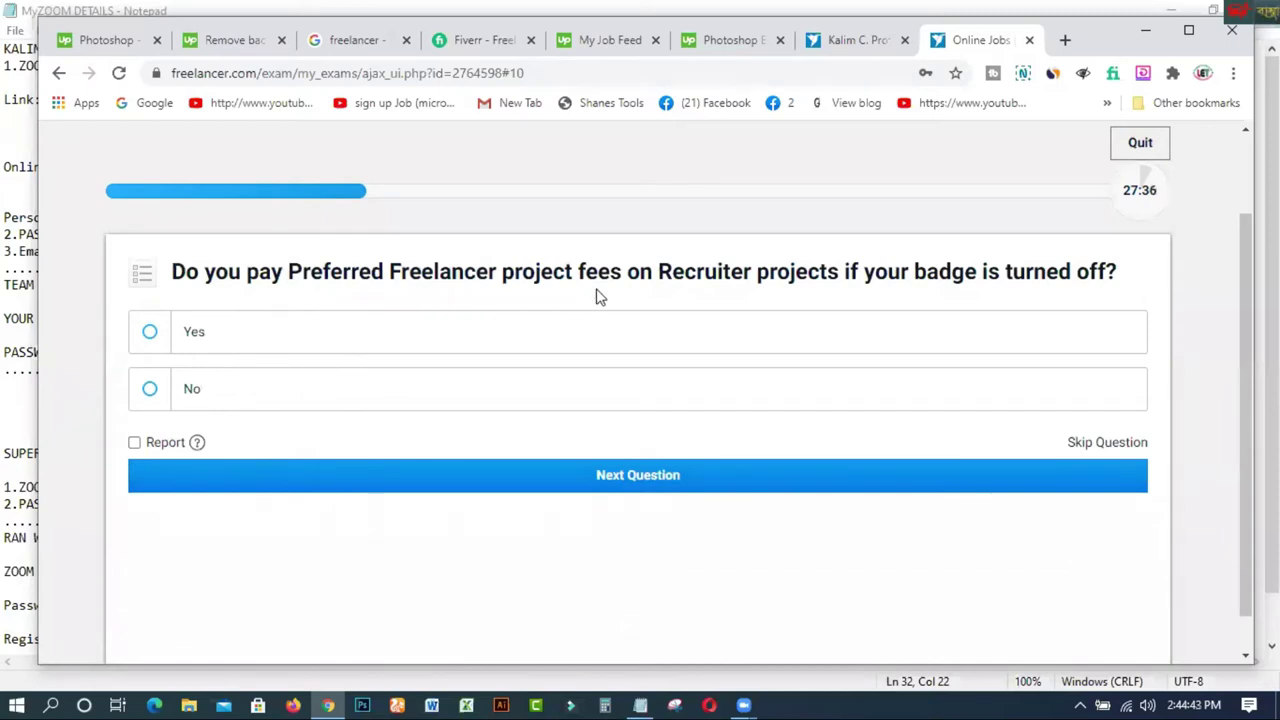
click(150, 337)
click(612, 485)
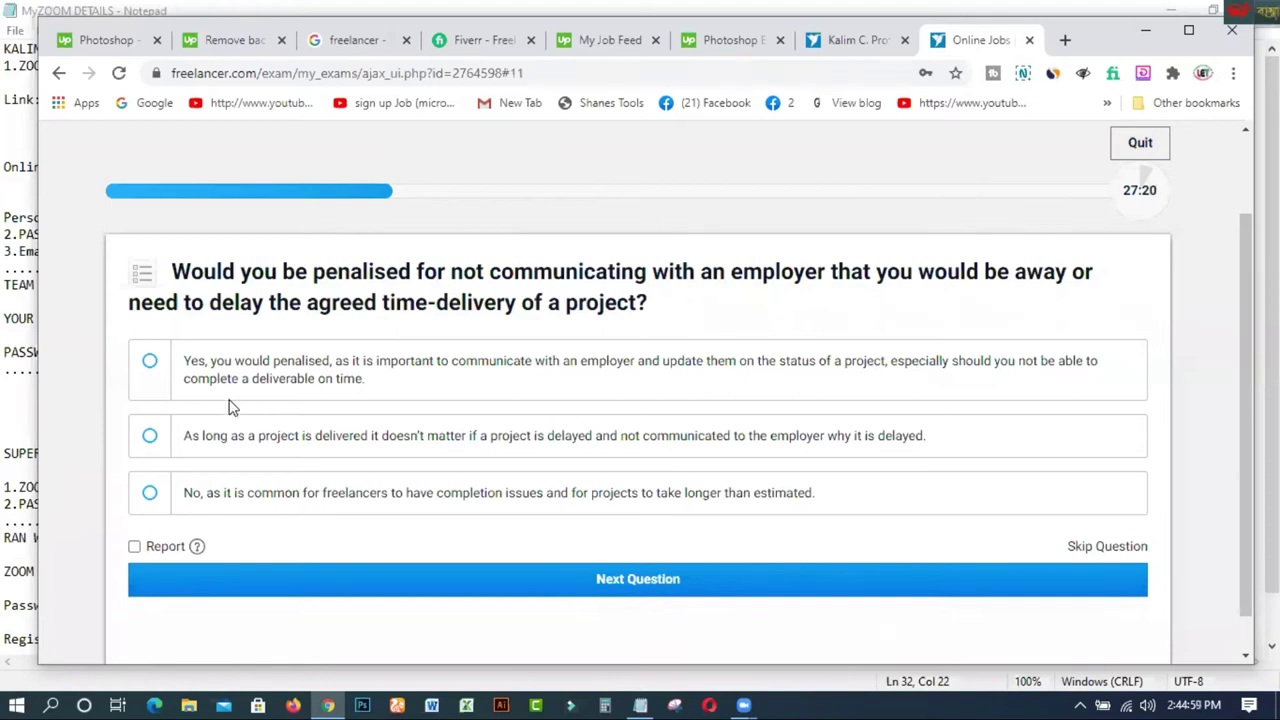
Answer Yes to being penalised for not communicating delays, and choose sending a short introductory message with working hours when the employer is unavailable
click(150, 361)
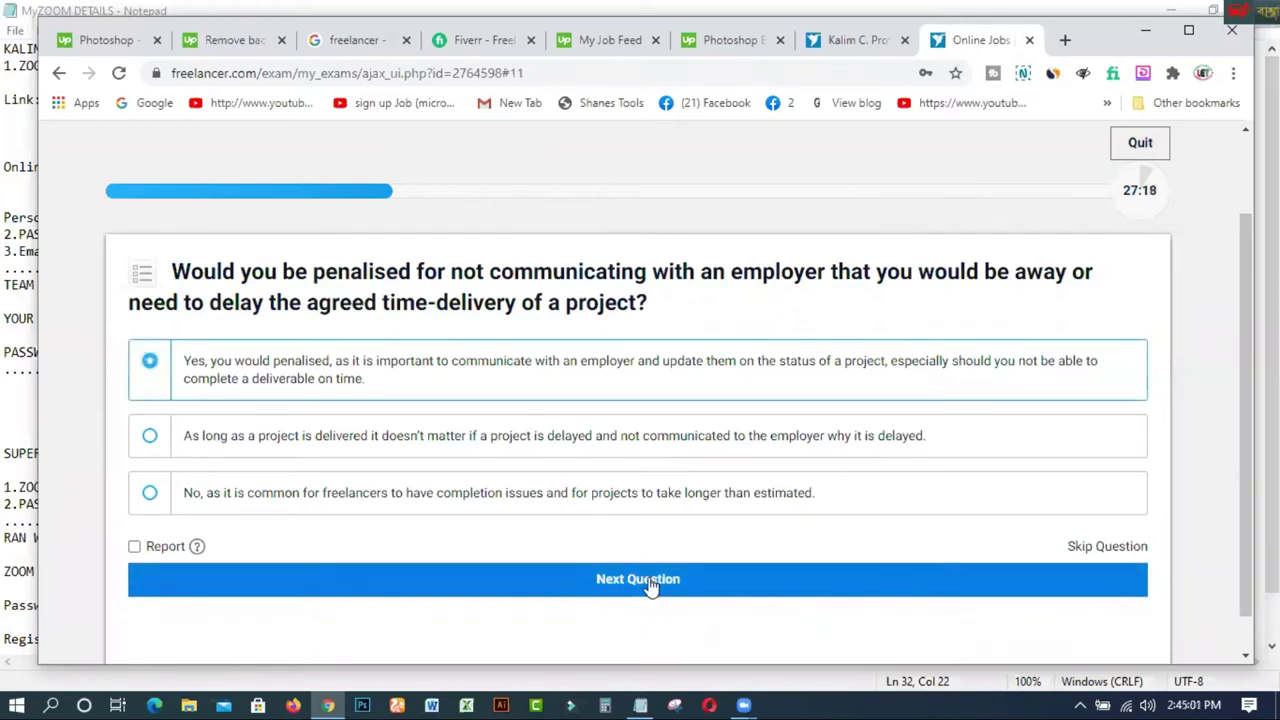
click(650, 586)
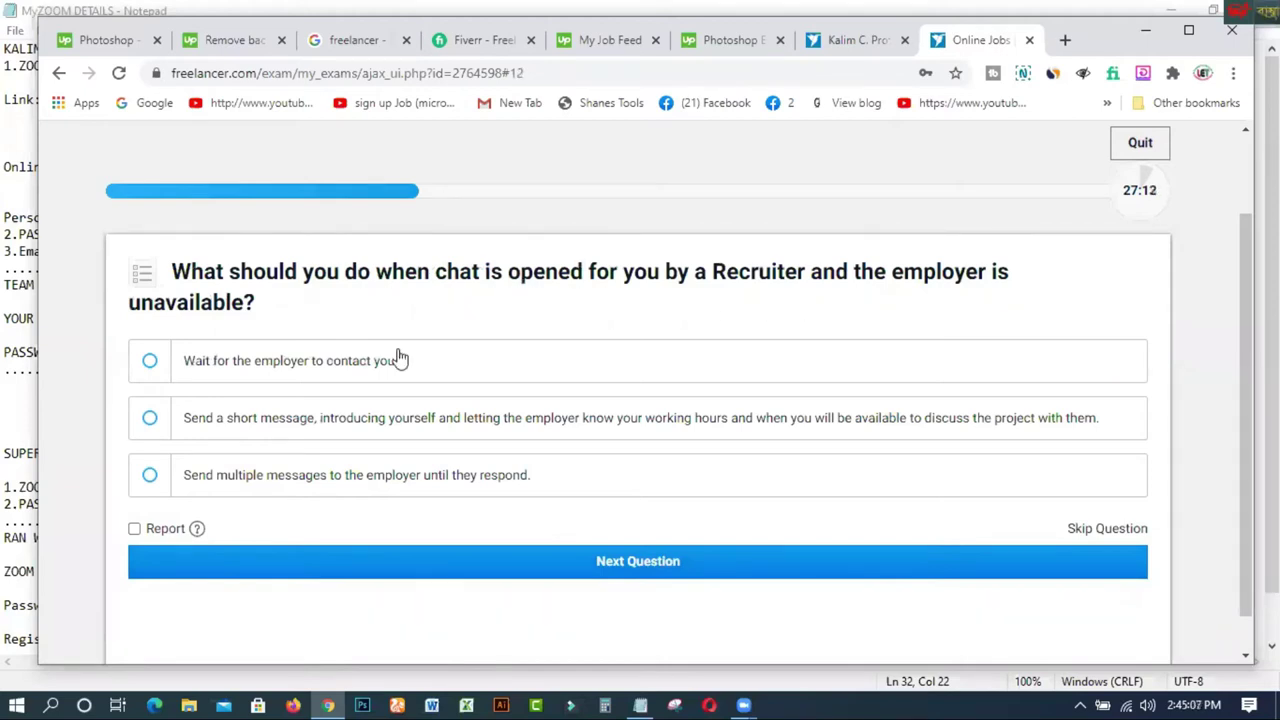
click(190, 436)
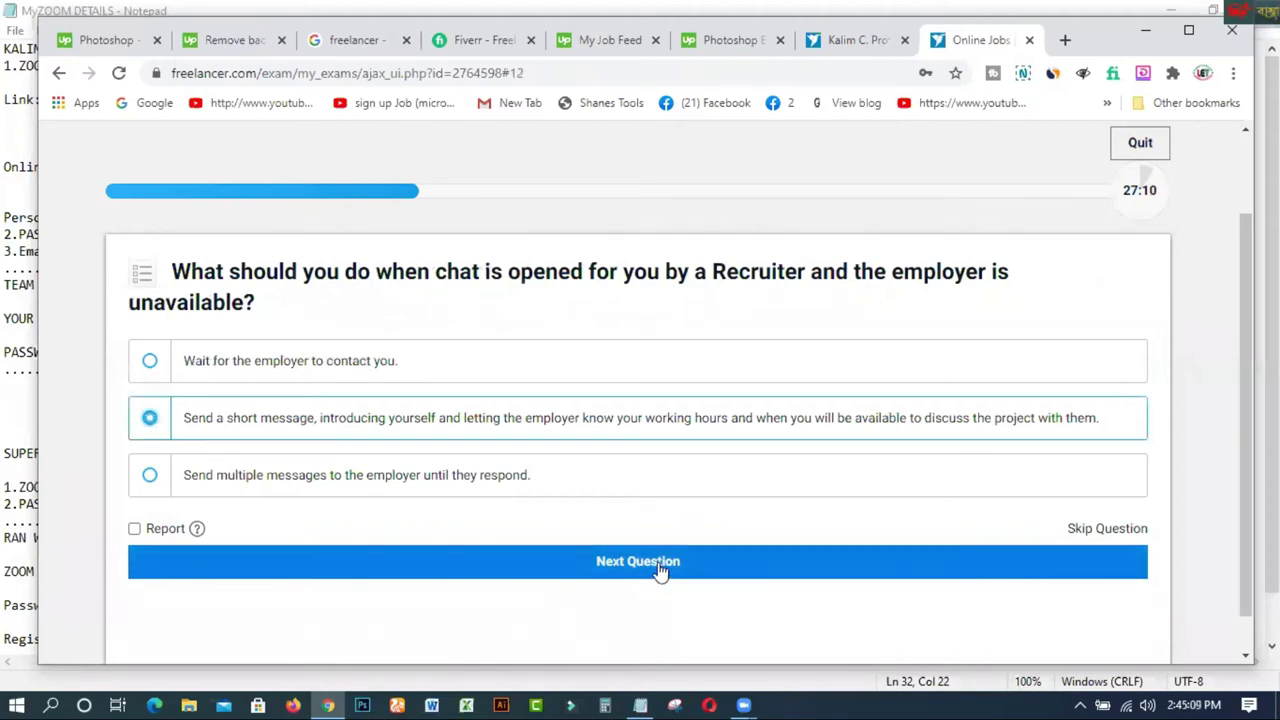
click(660, 571)
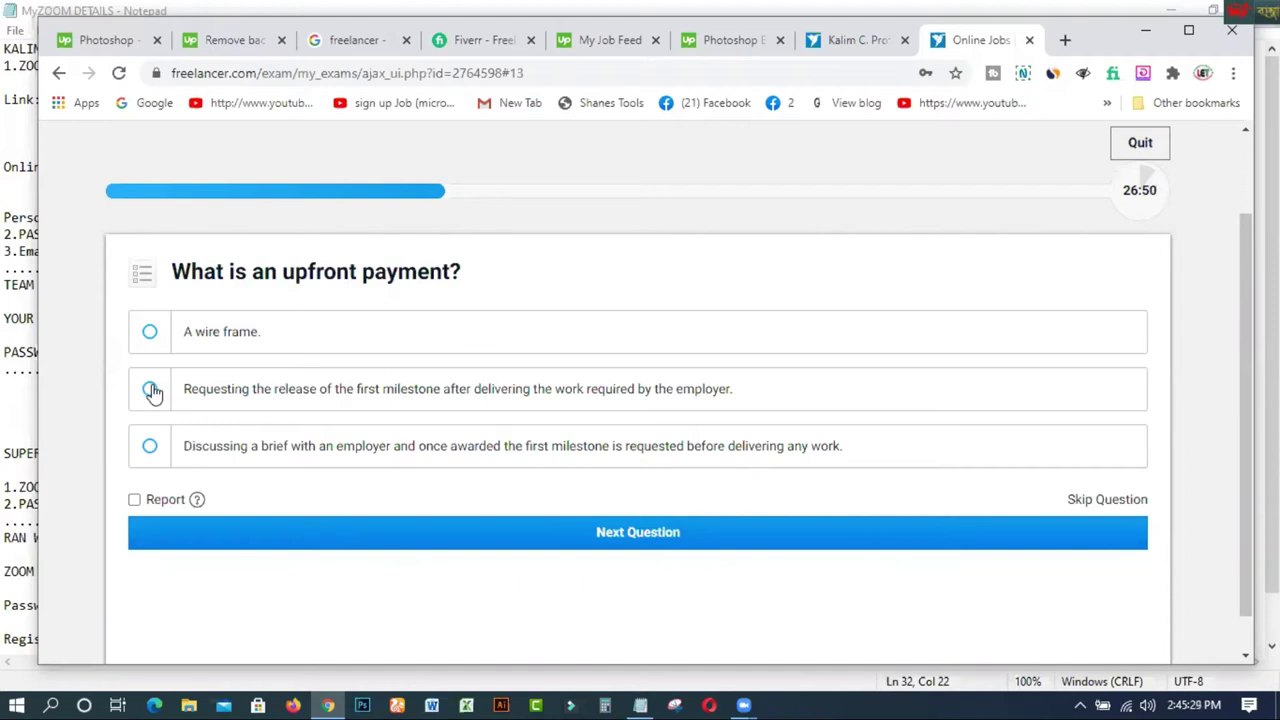
Answer that an upfront payment is a first milestone requested before delivering work, and that requesting one freezes withdrawals until work is delivered
click(152, 447)
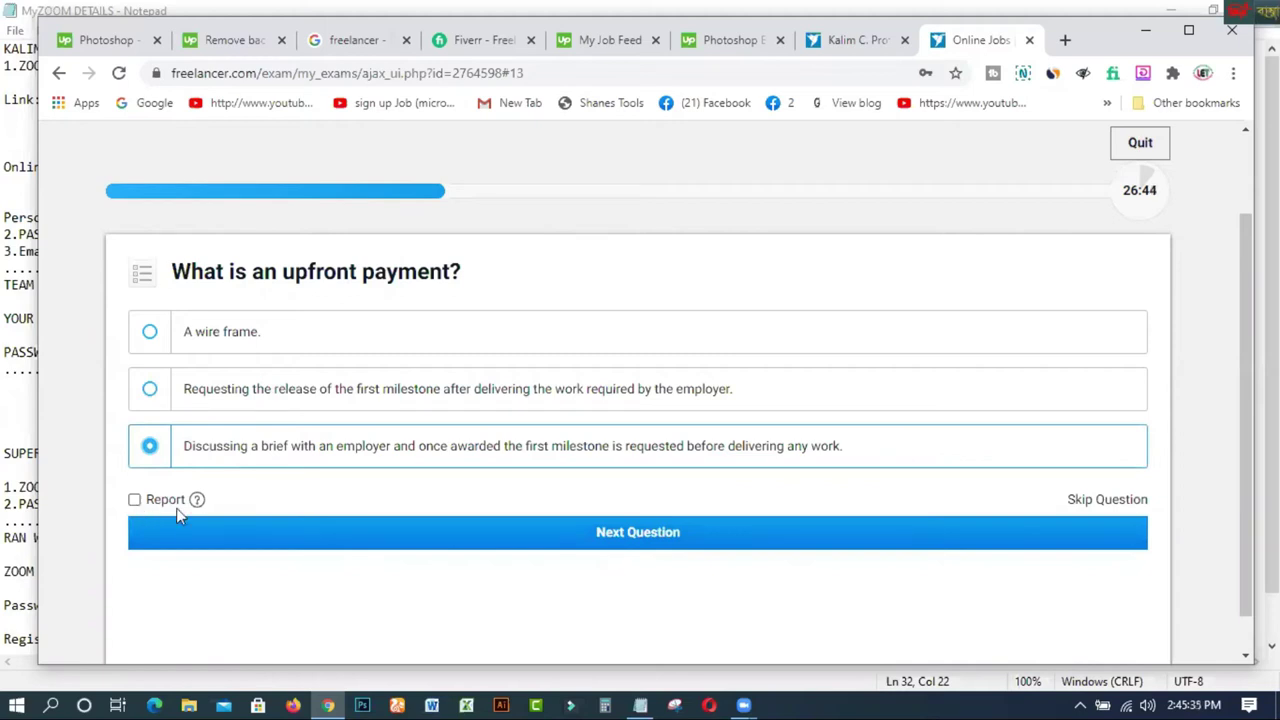
click(623, 539)
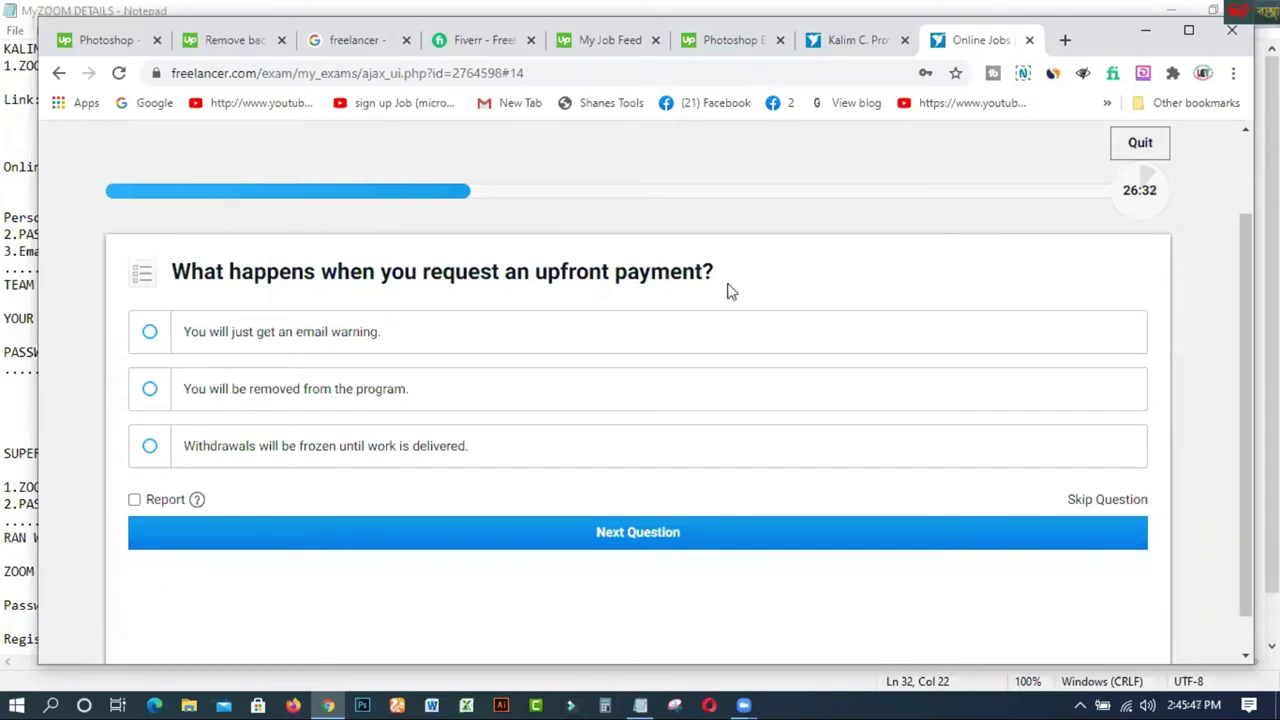
click(150, 447)
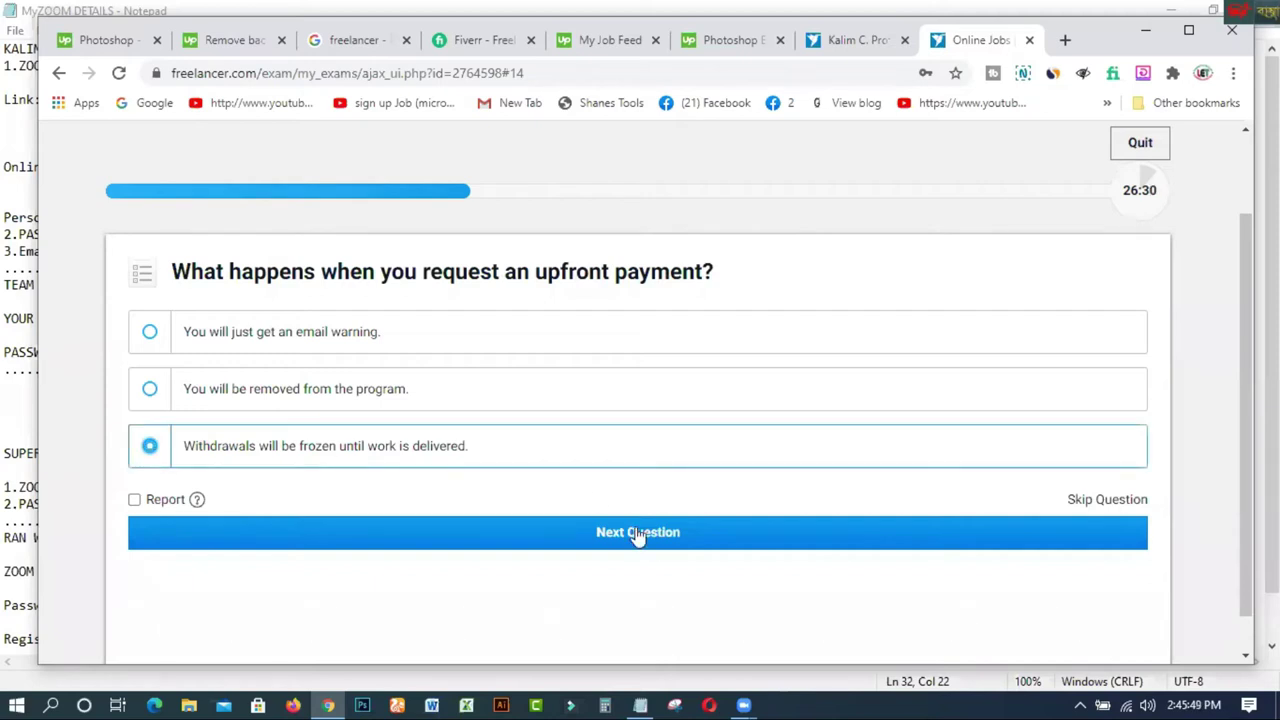
click(653, 545)
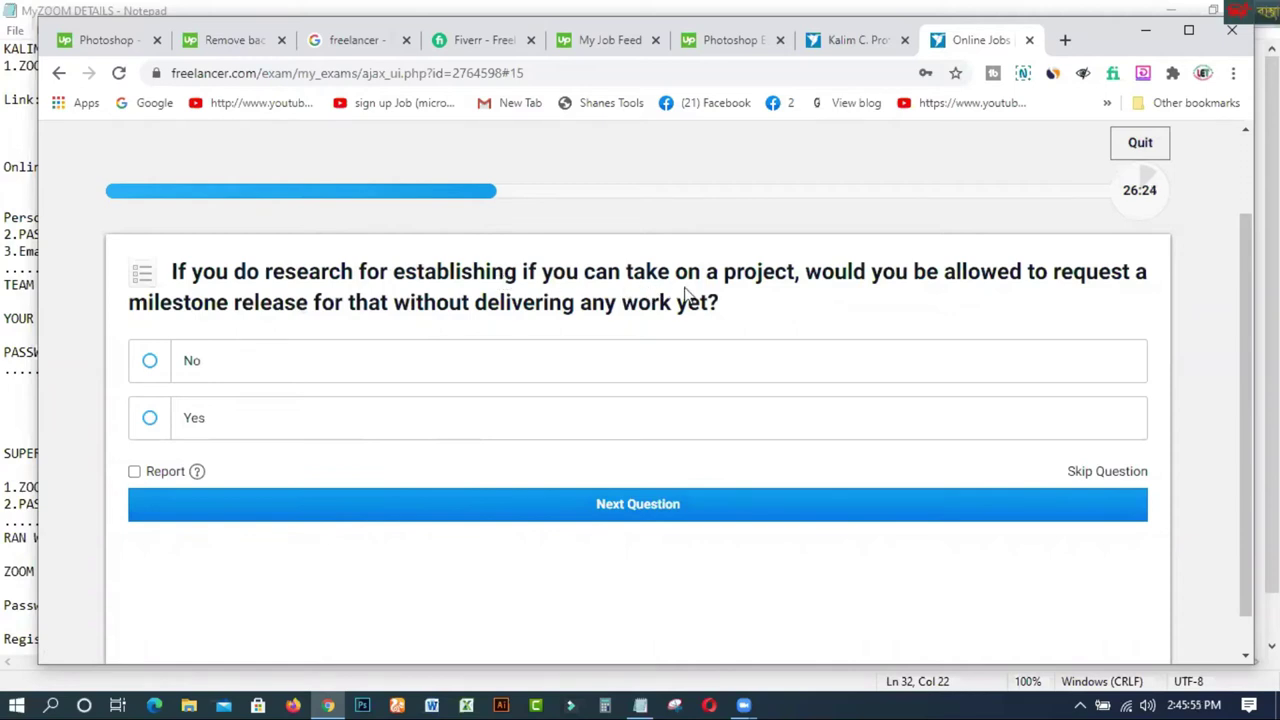
Answer No to requesting a milestone release for research alone, and choose including project purchases in the first milestone followed by the agreed deliverables
click(152, 363)
click(622, 508)
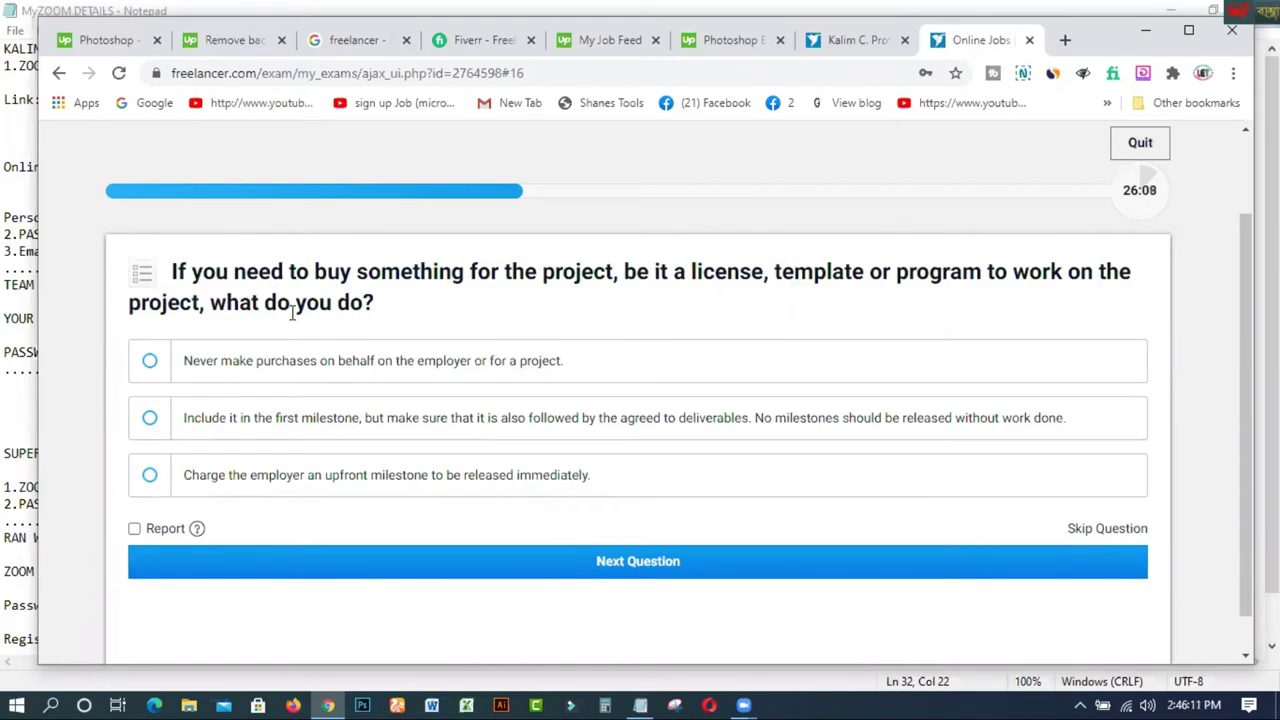
click(150, 418)
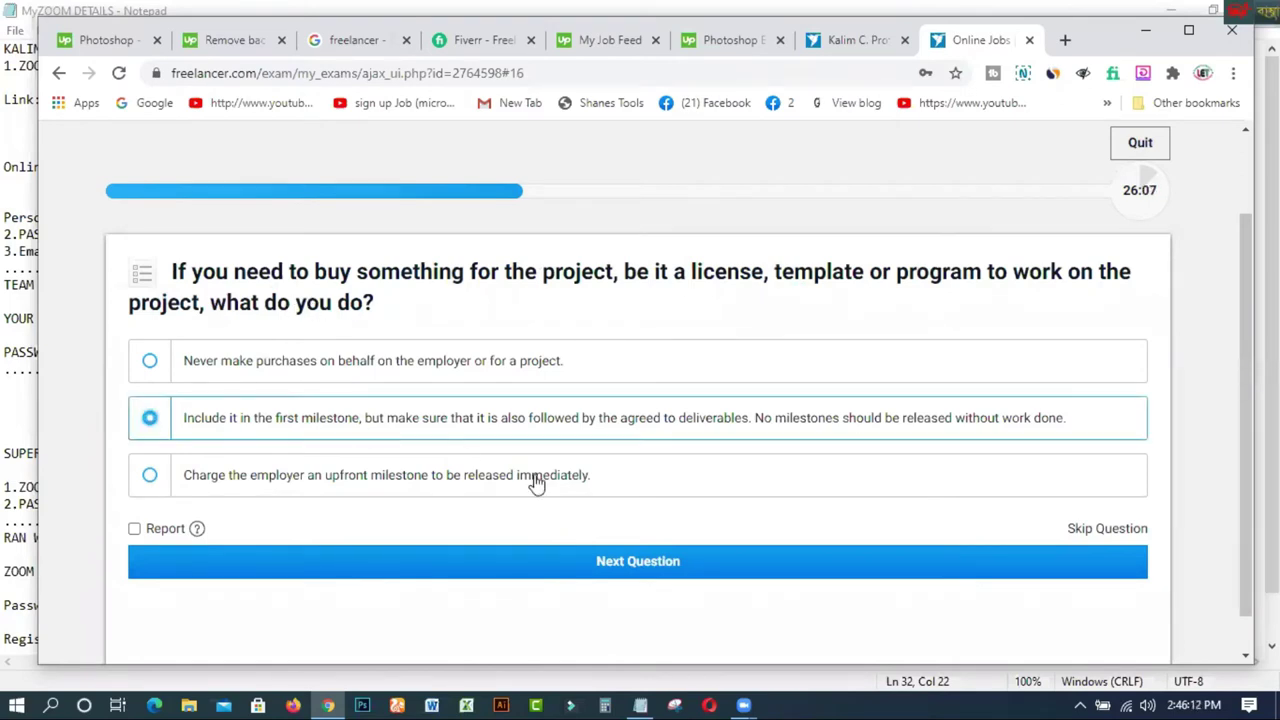
click(651, 564)
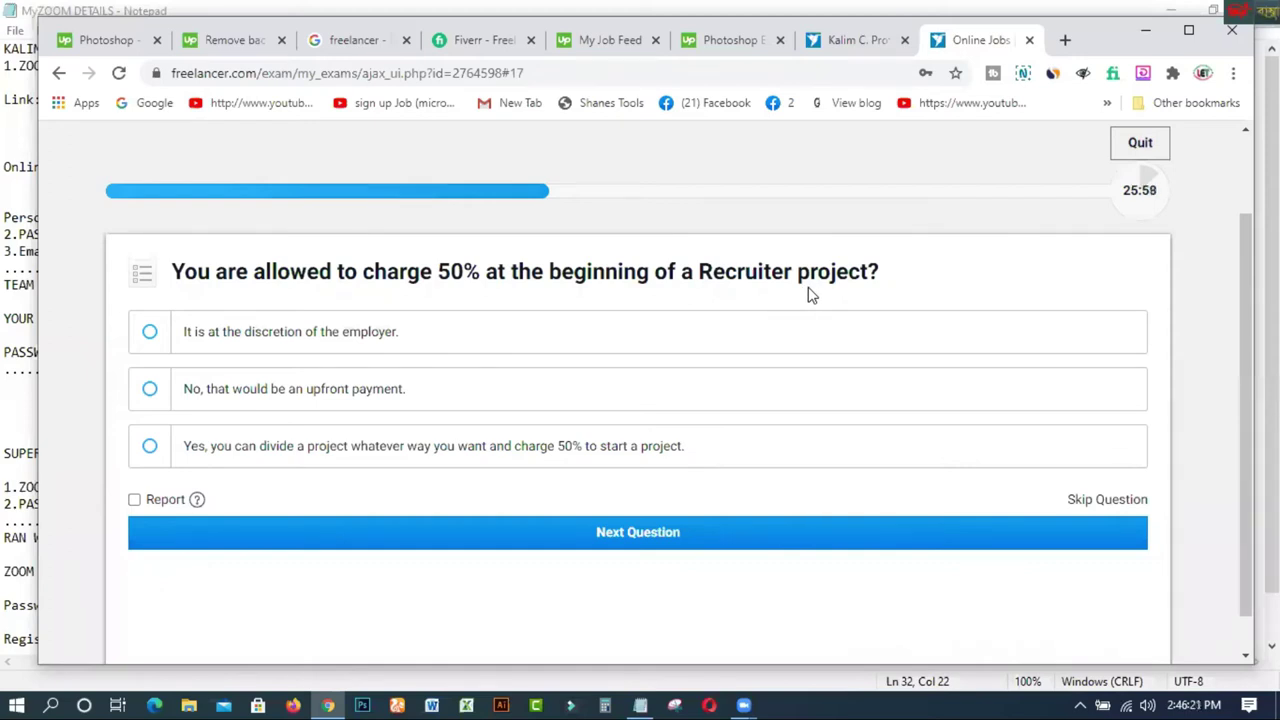
Answer that charging 50% at the start is an upfront payment, and that discussing fees is not allowed and they belong in the total price
click(151, 392)
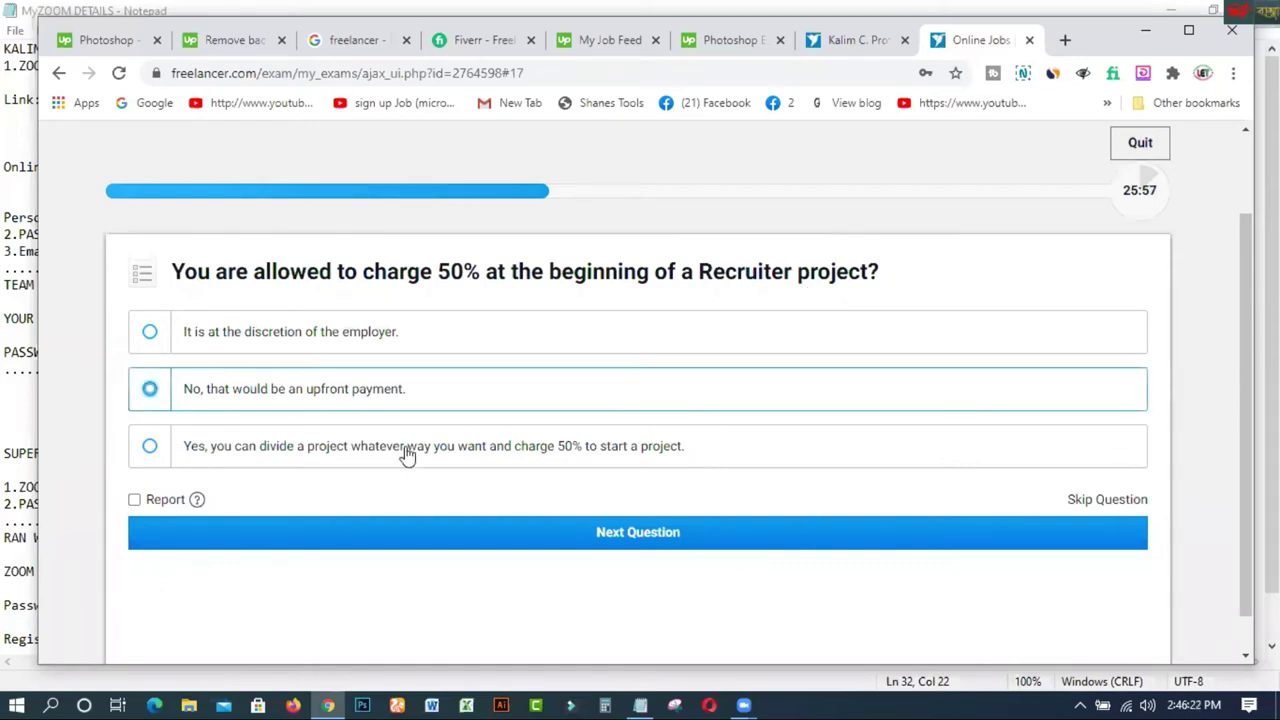
click(637, 534)
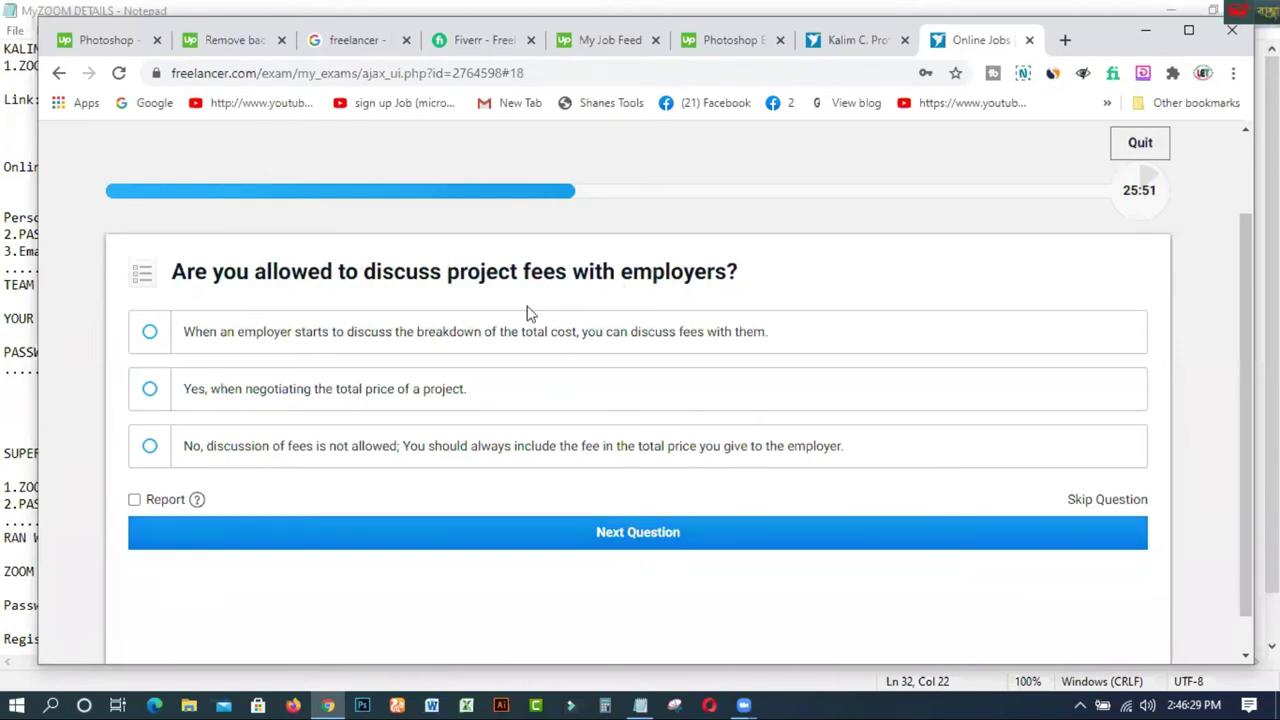
click(150, 448)
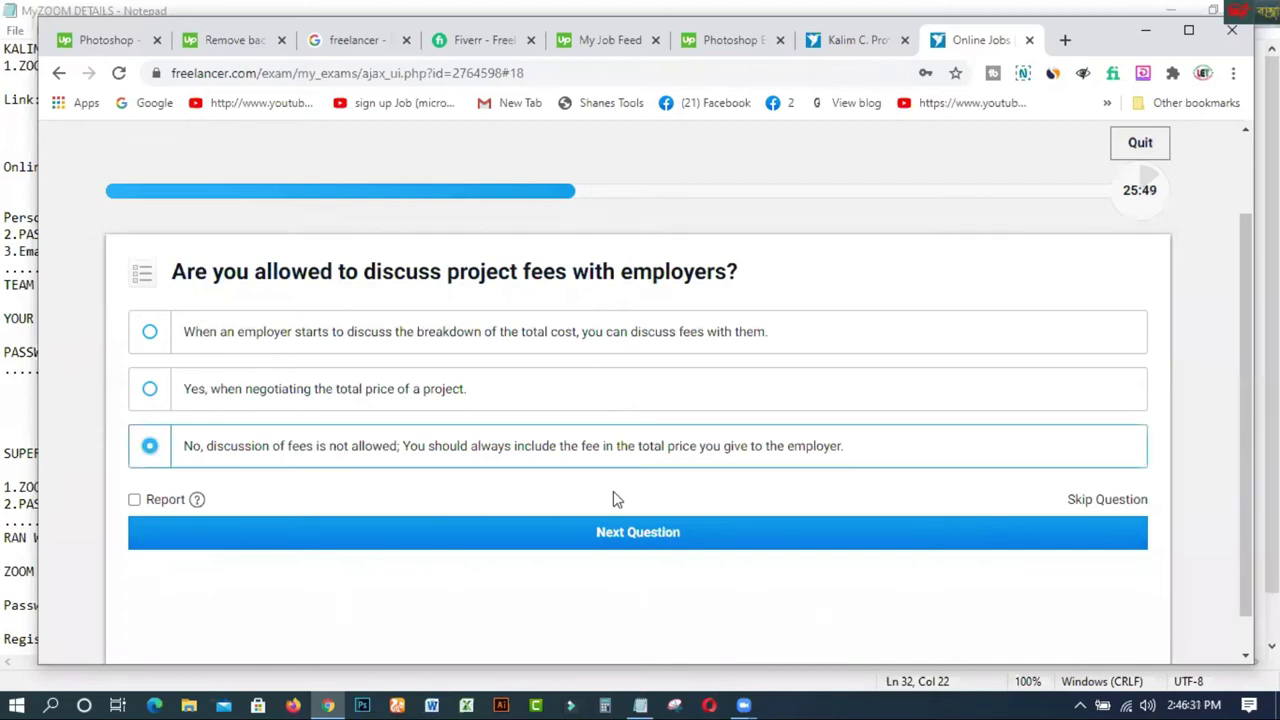
click(613, 536)
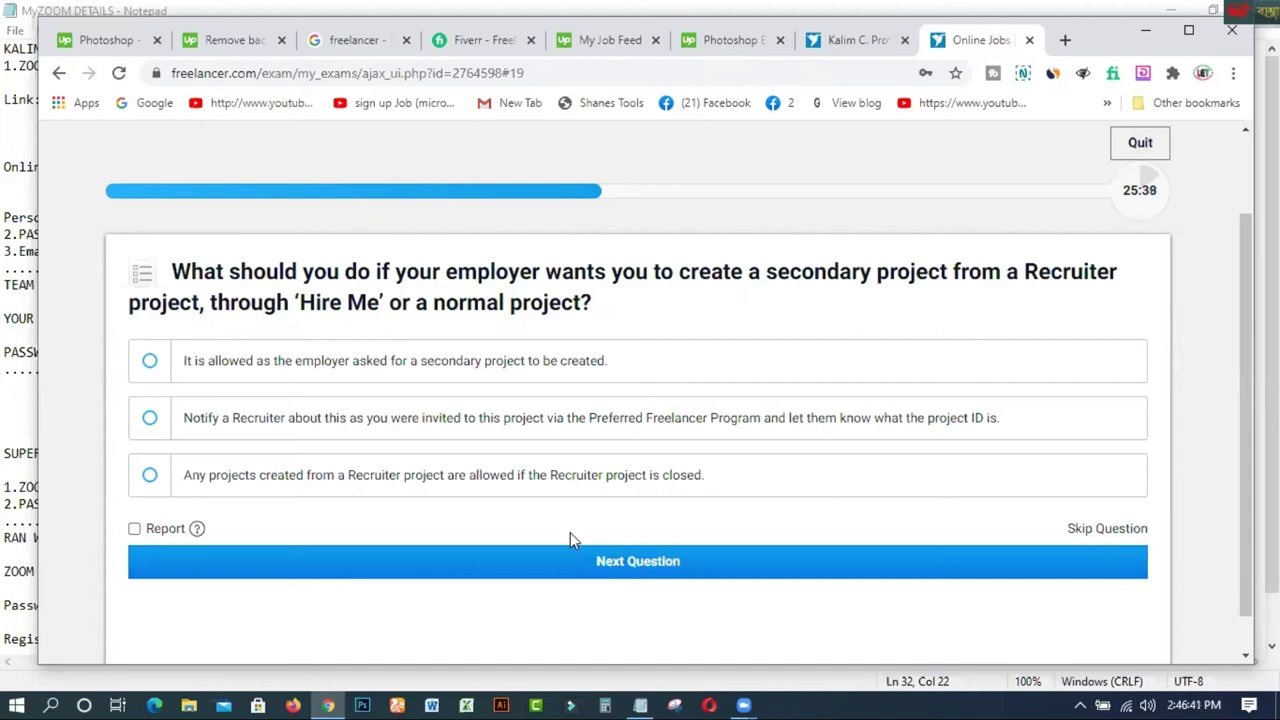
Answer that a Recruiter must be notified of secondary projects, and that circumventing fees means paying 30% of the awarded value or removal
click(150, 420)
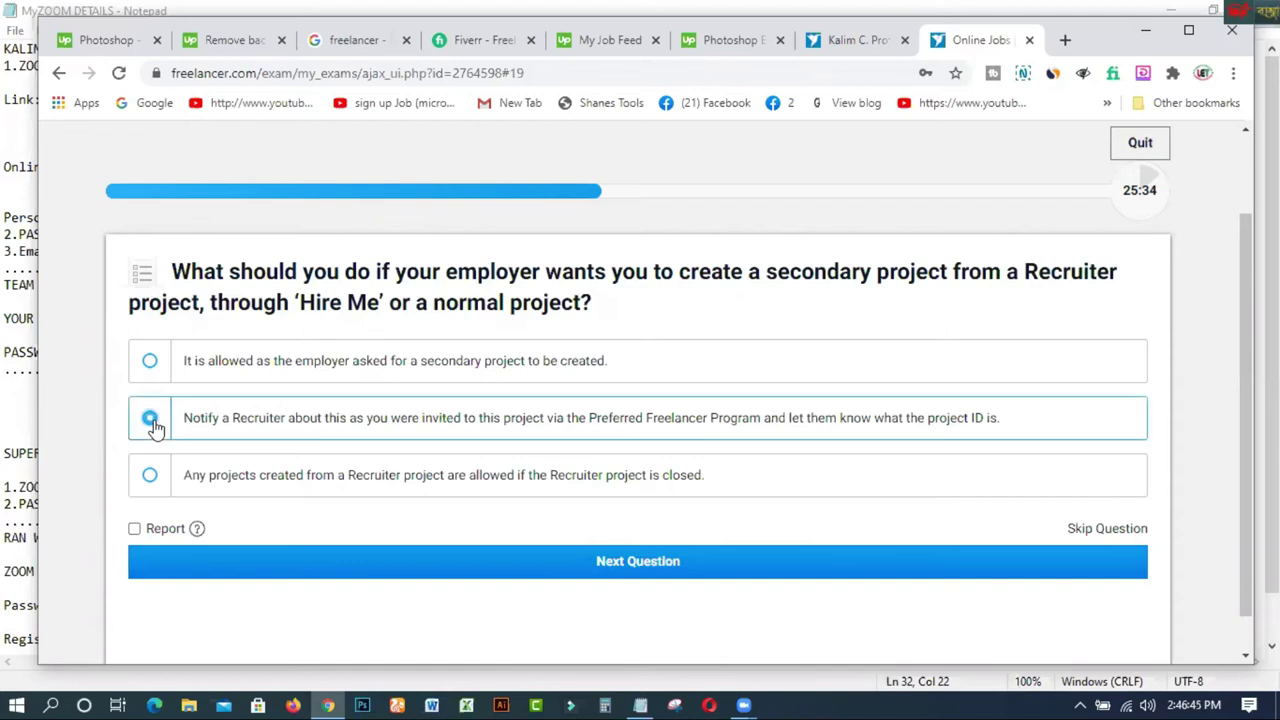
click(624, 566)
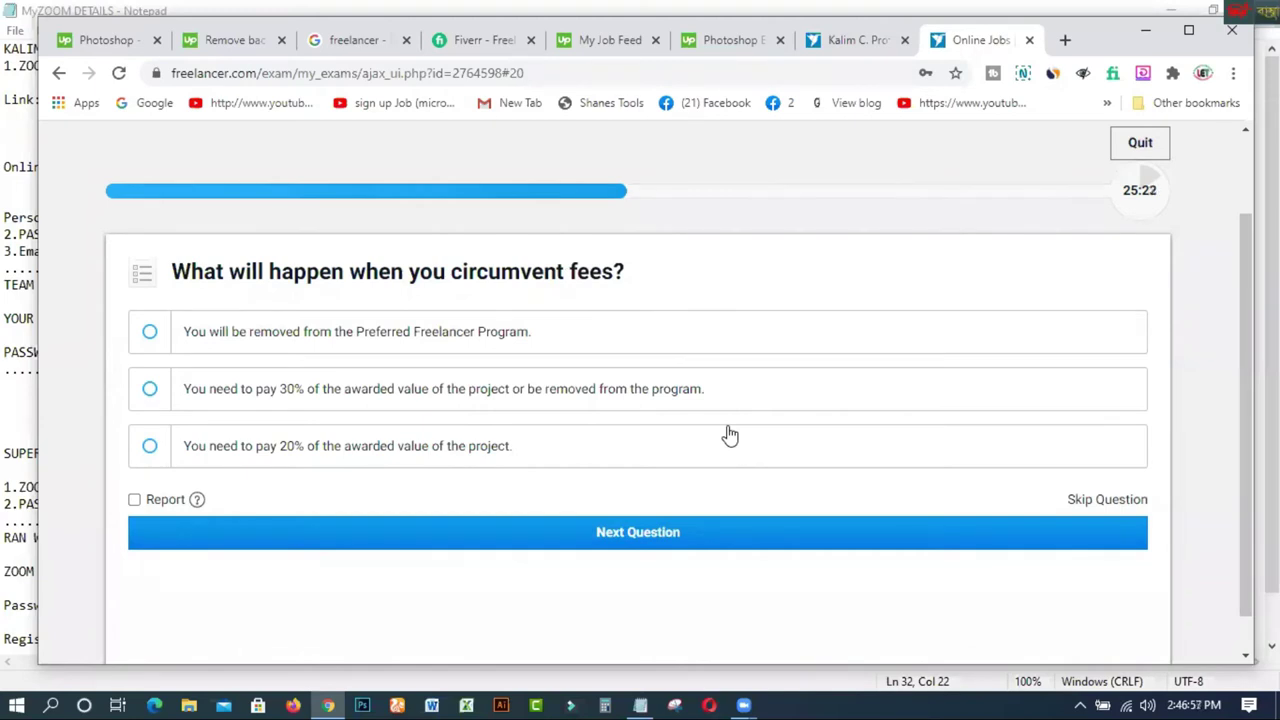
click(154, 396)
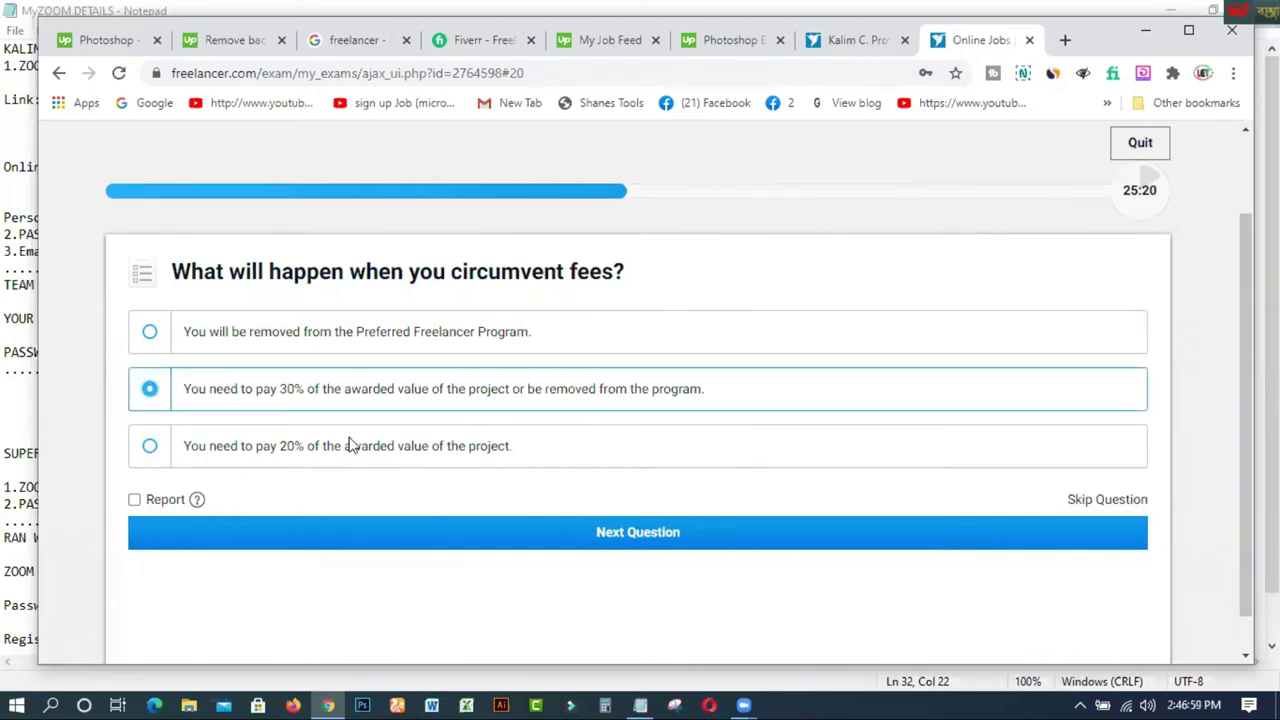
click(647, 545)
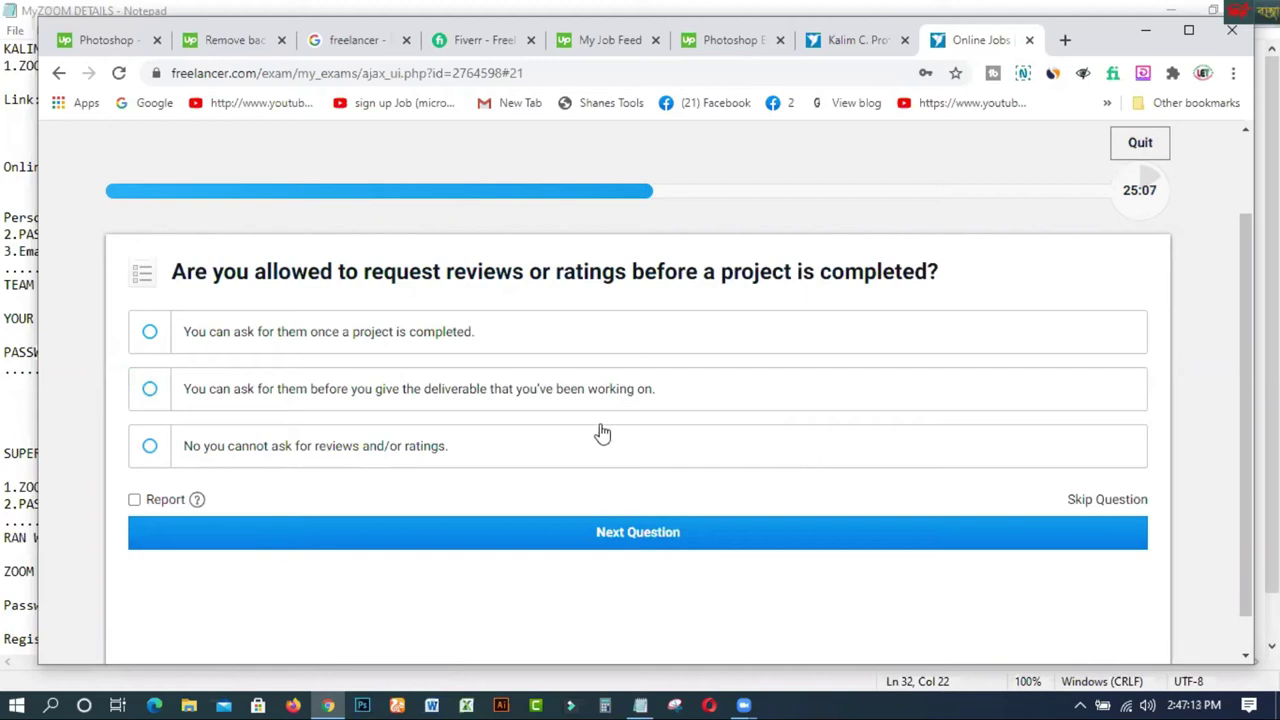
Answer that reviews can be requested once a project is completed, and Yes to a Recruiter project closed for a non-Recruiter one being fee avoidance
click(150, 334)
click(686, 533)
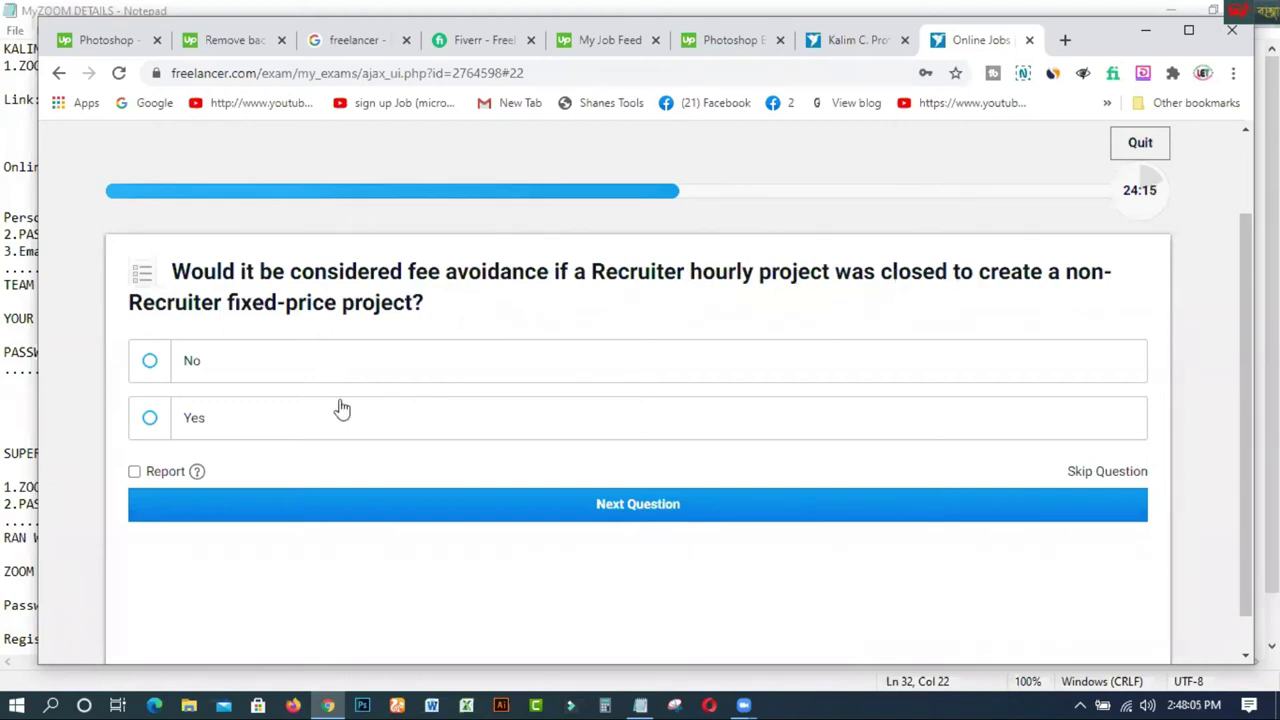
click(150, 420)
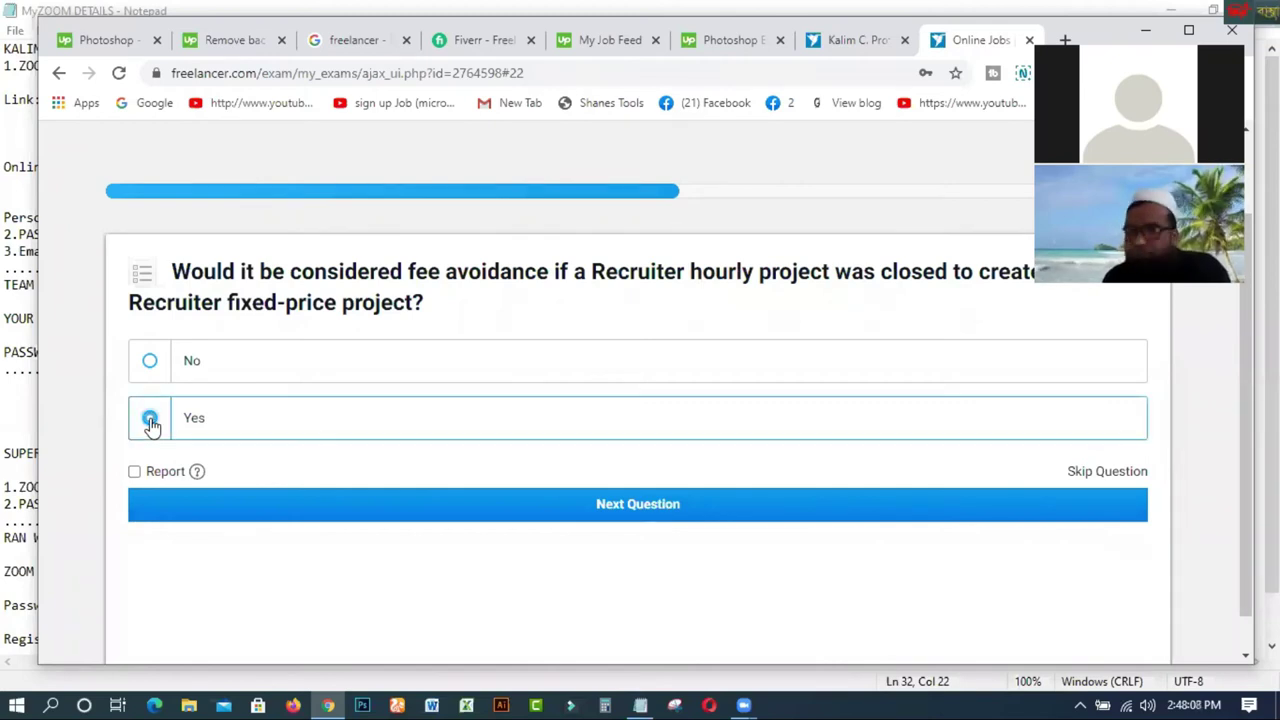
click(624, 510)
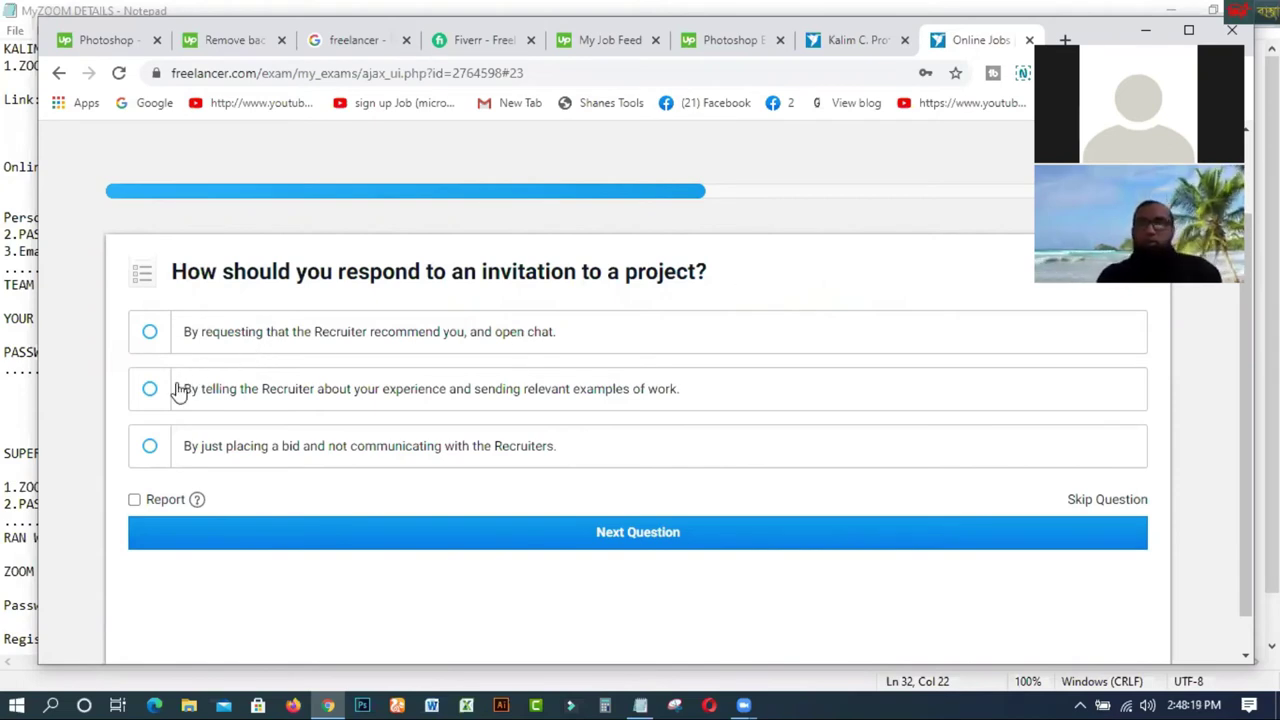
Answer that invitations call for telling the Recruiter about experience with relevant work examples, and that blackmailing an employer means immediate removal from the PFP
click(151, 395)
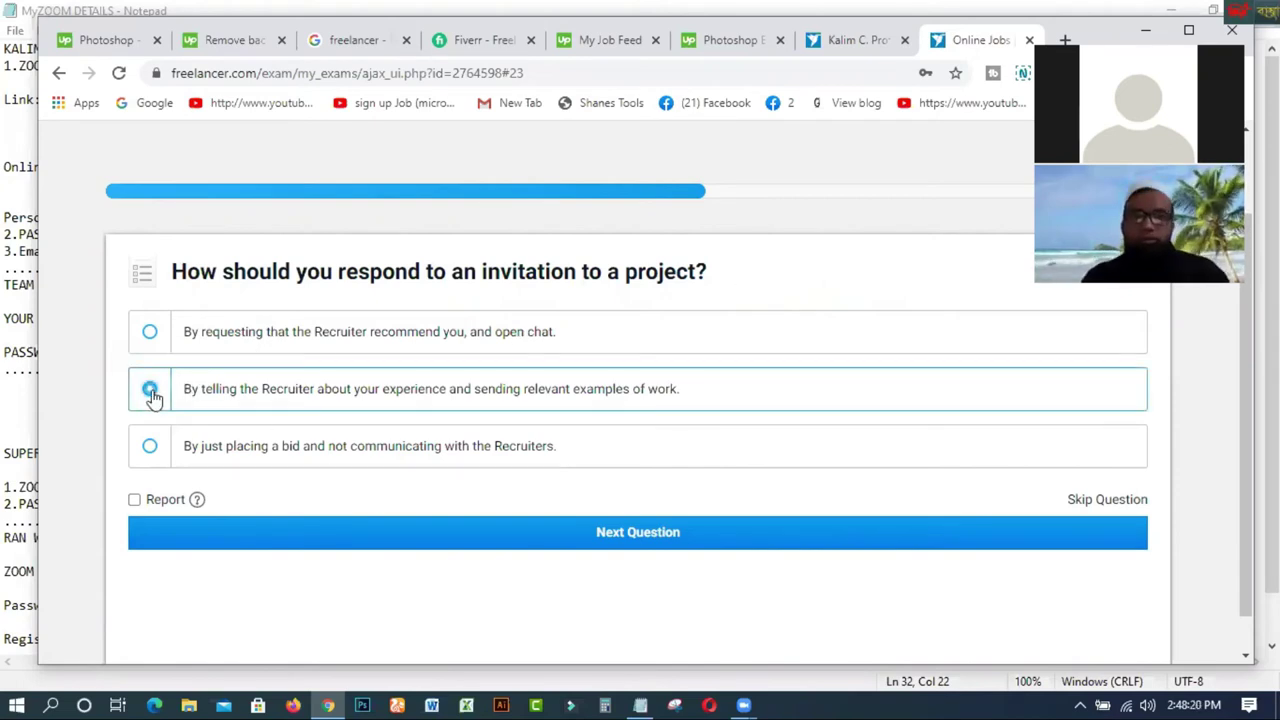
click(612, 537)
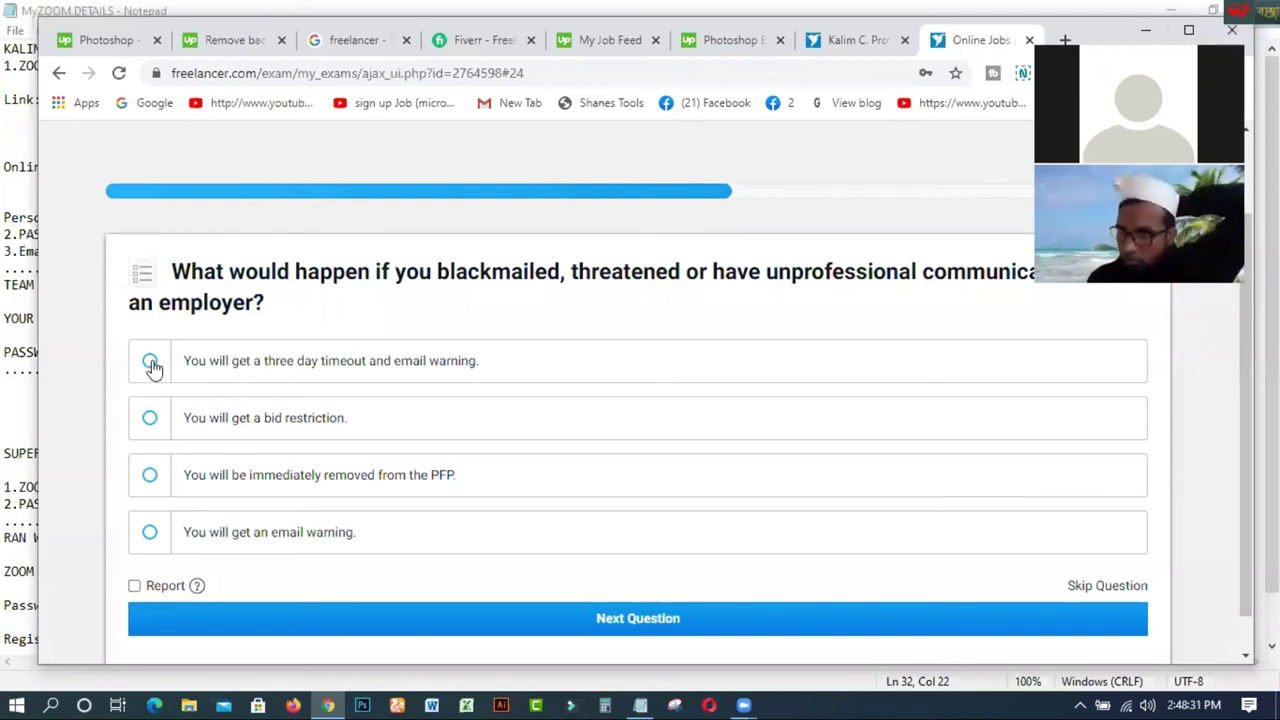
click(151, 478)
click(636, 618)
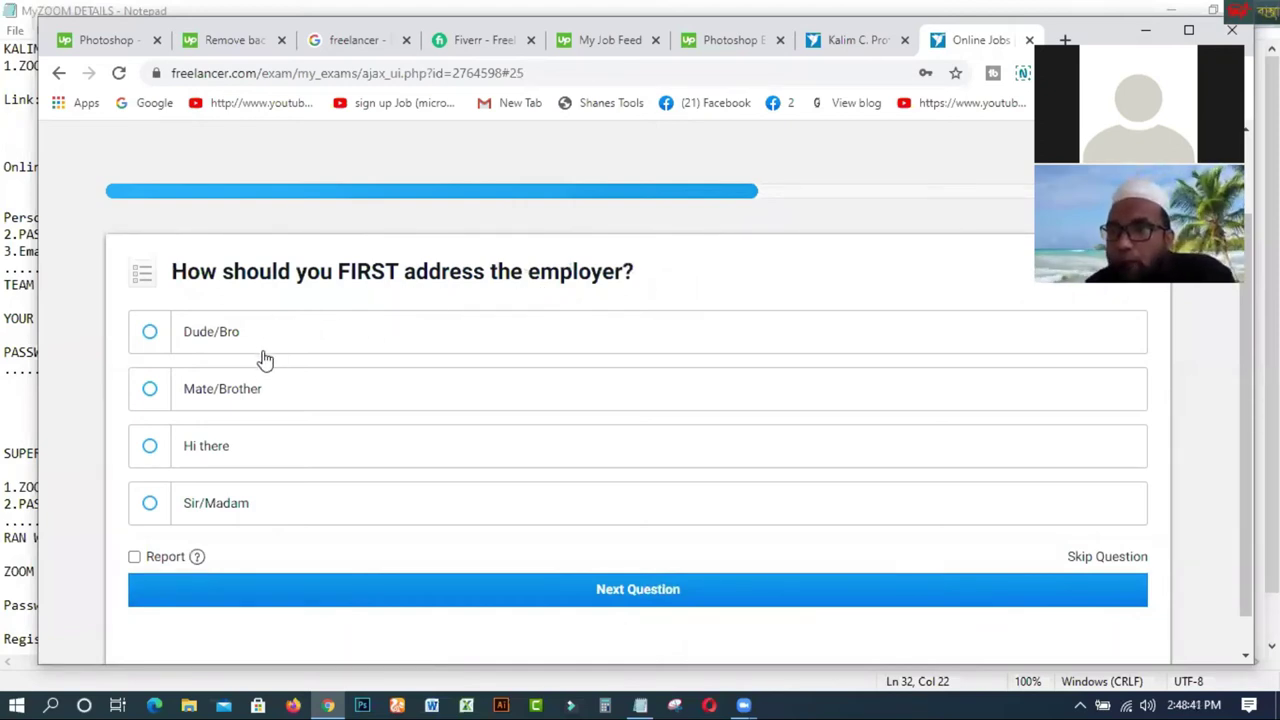
Choose "Hi there" as the first way to address the employer, and "Never" for when to spam them with messages
click(152, 446)
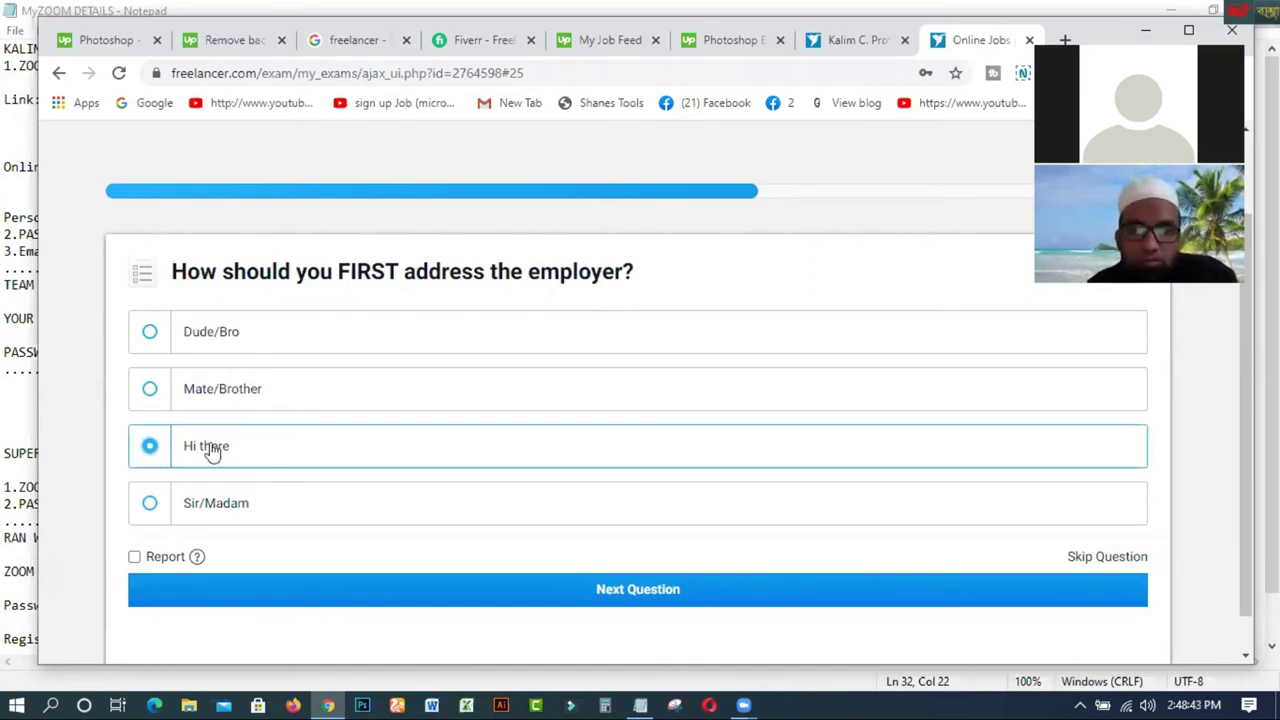
click(624, 598)
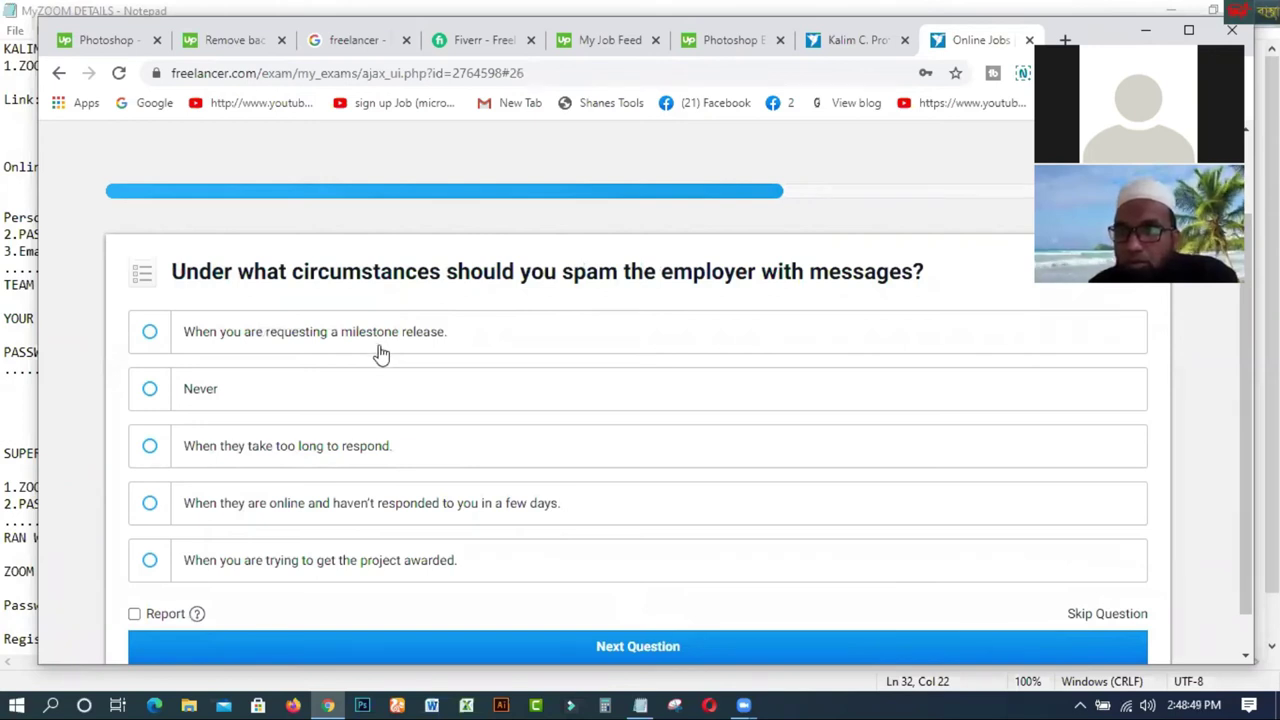
click(153, 390)
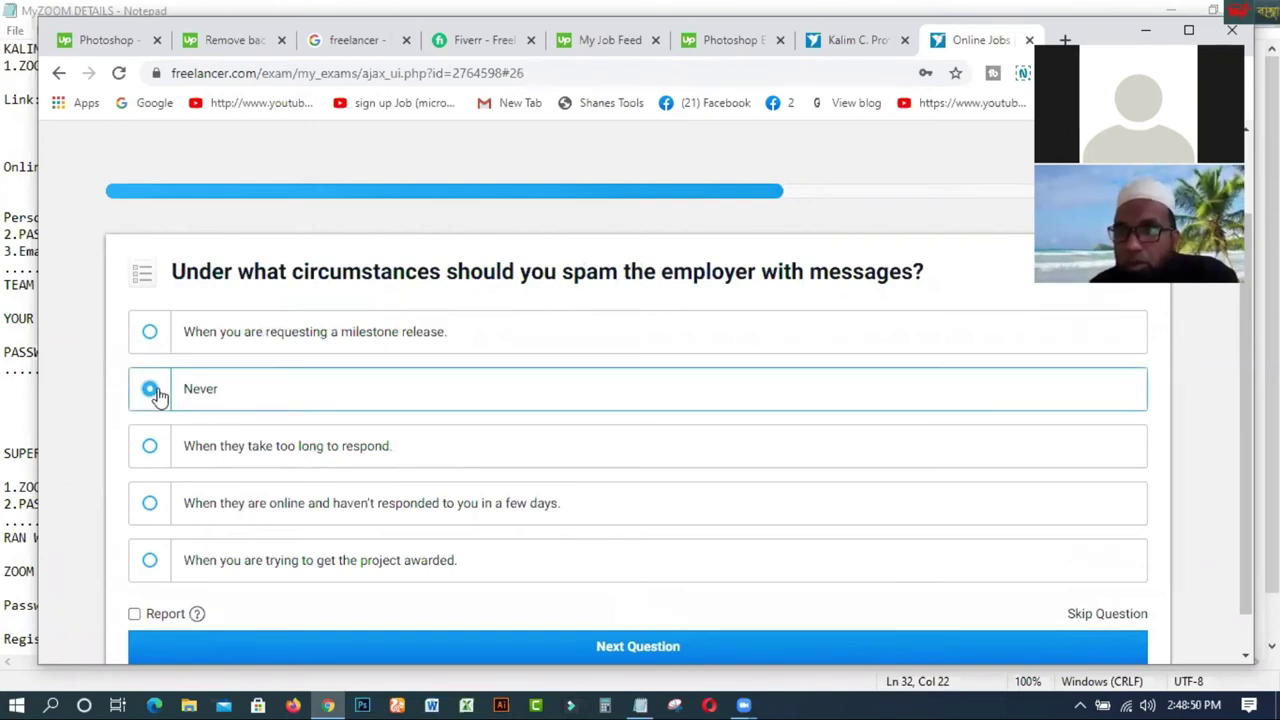
click(608, 646)
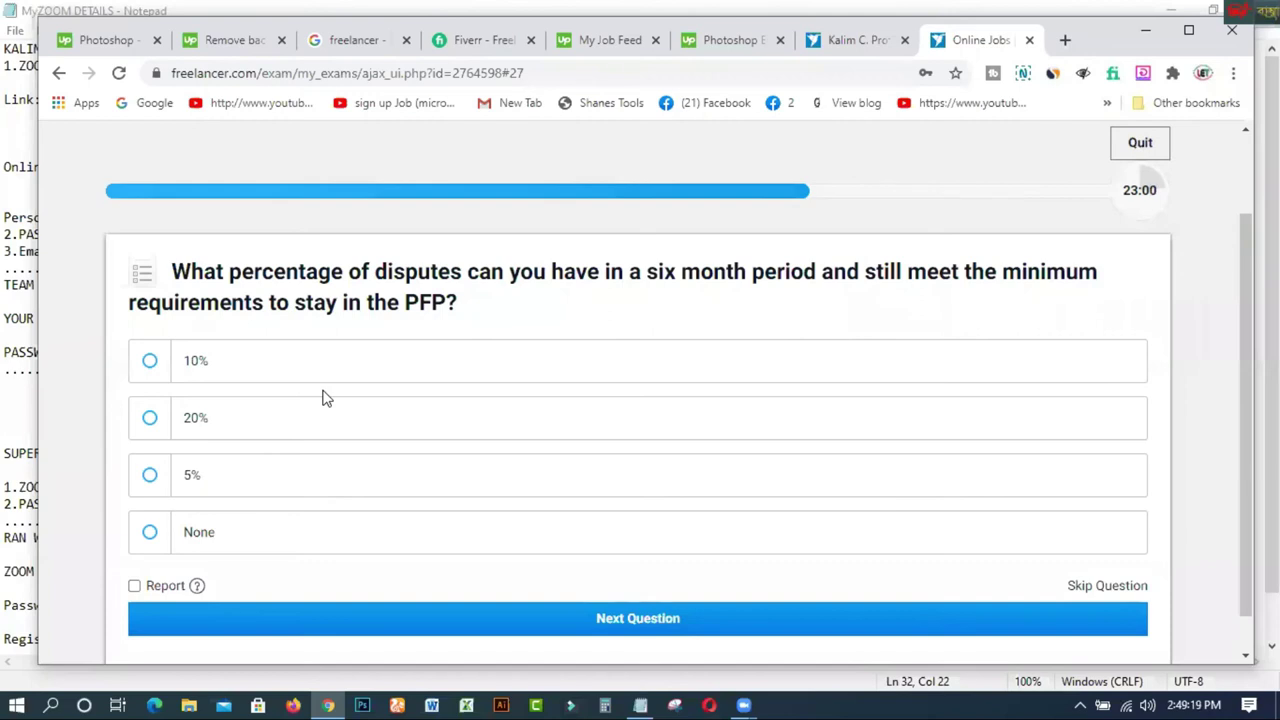
Answer 10% for the disputes allowed in six months, and 85% for both the required project acceptance and completion rates
click(149, 363)
click(622, 616)
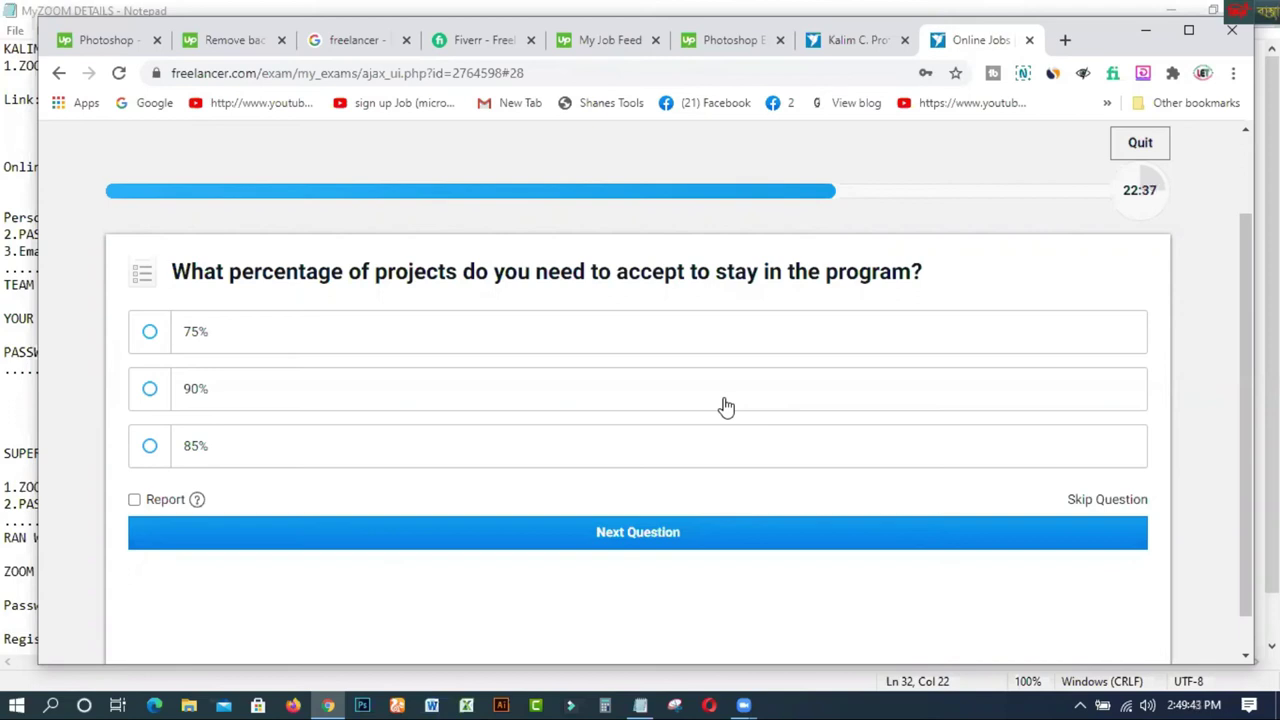
click(149, 448)
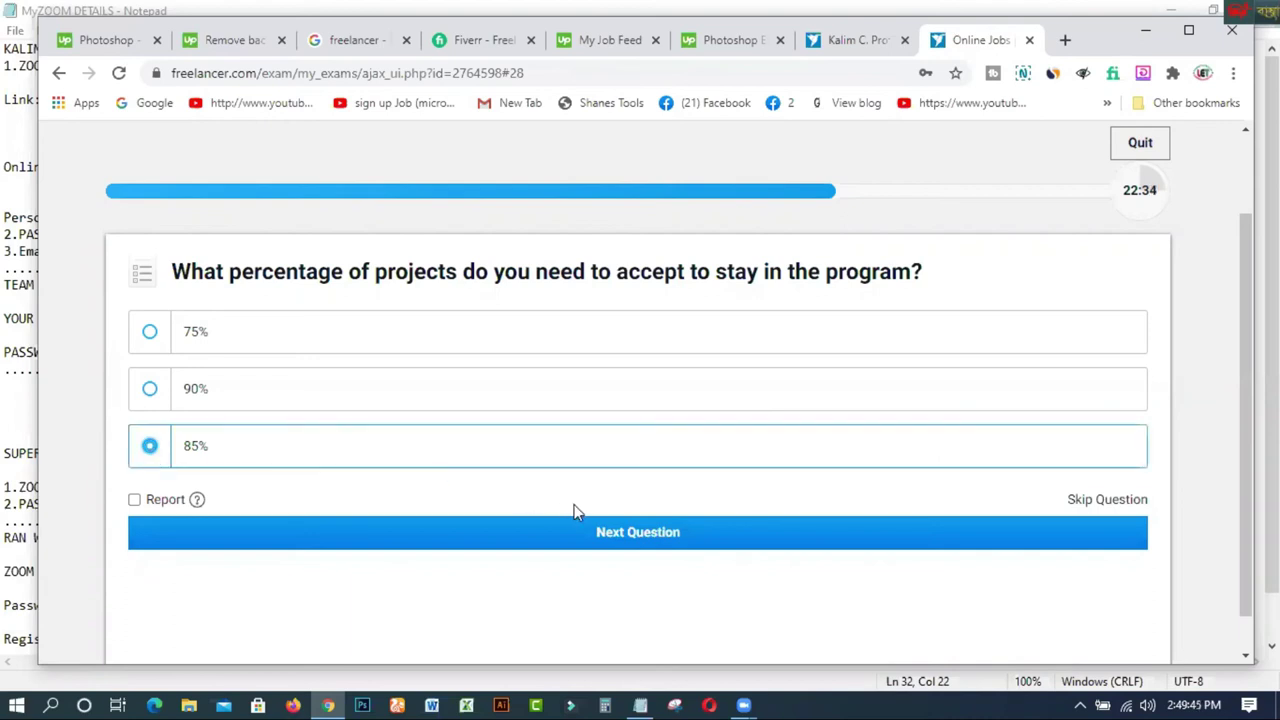
click(656, 547)
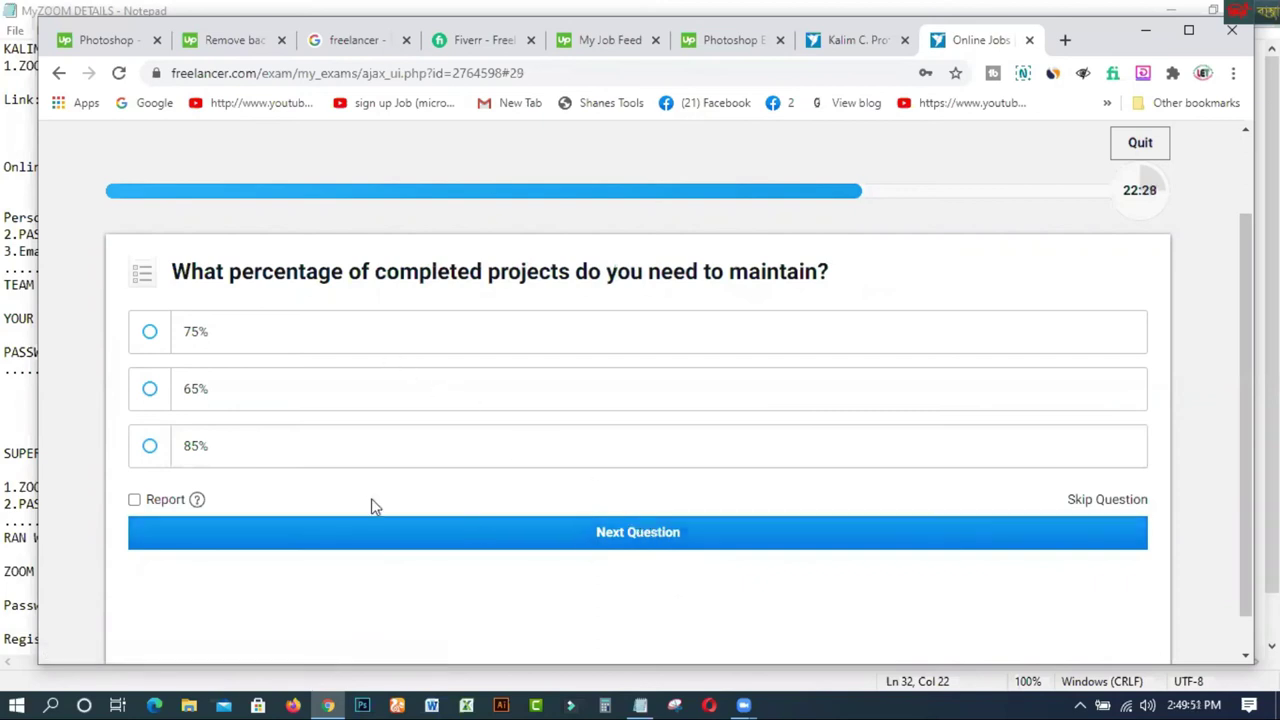
click(150, 446)
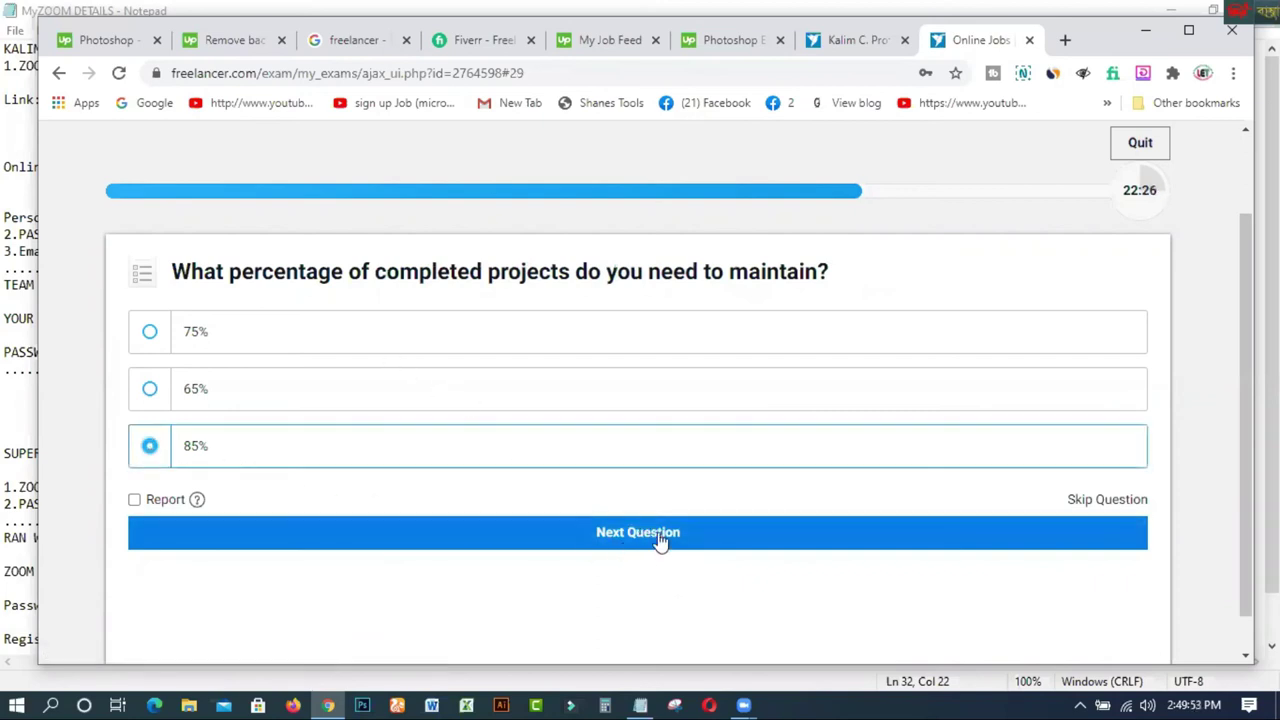
click(659, 541)
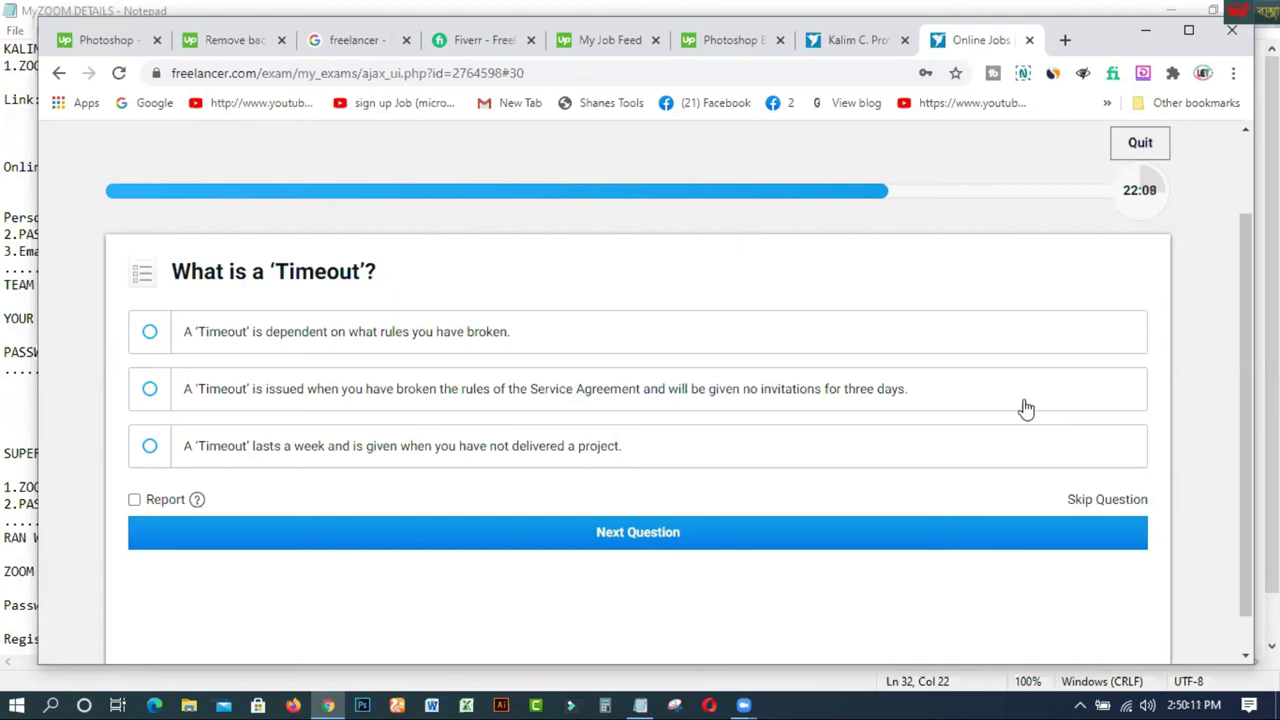
Answer that a Timeout means no invitations for three days after breaking the Service Agreement, and No to splitting awarded projects among other freelancers
click(150, 391)
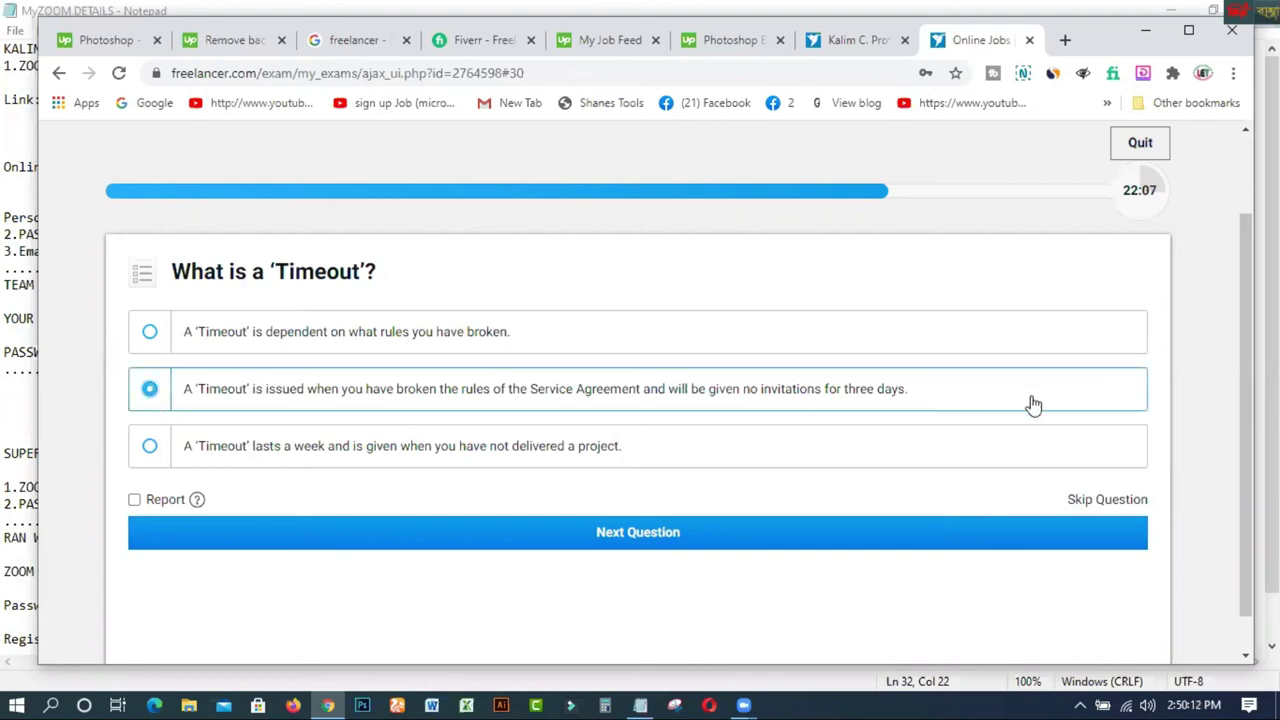
click(628, 538)
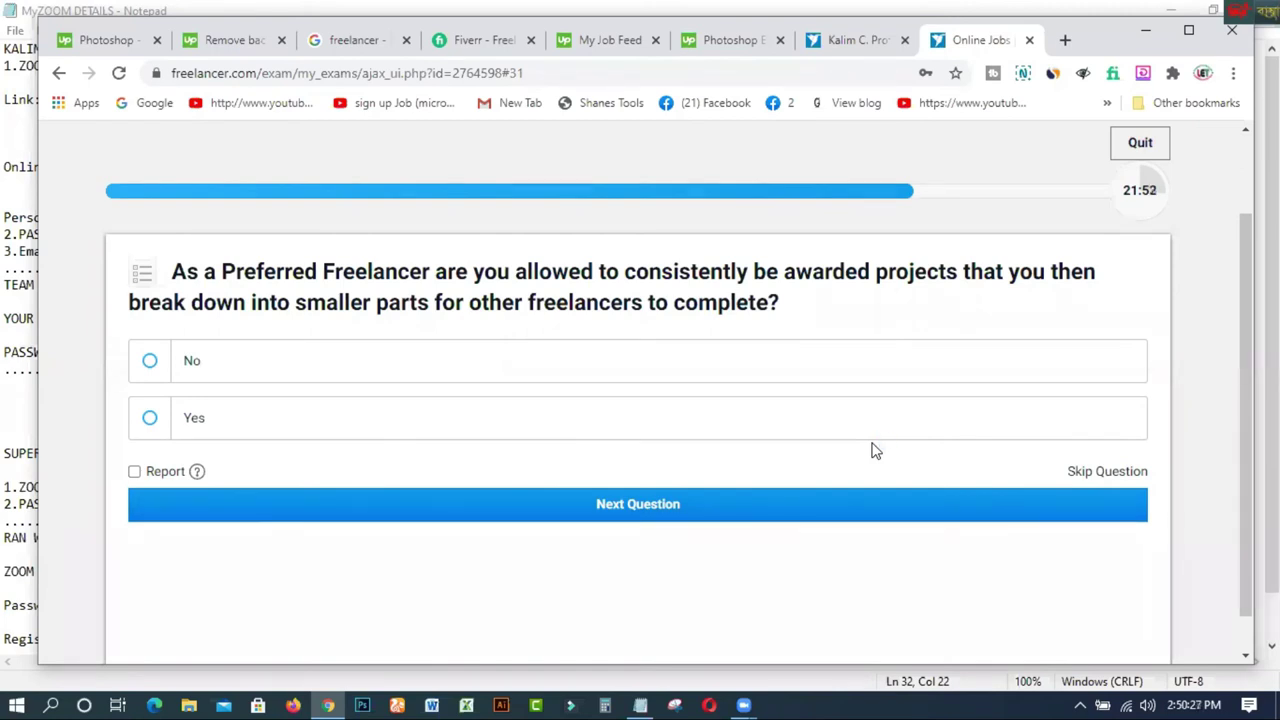
click(148, 364)
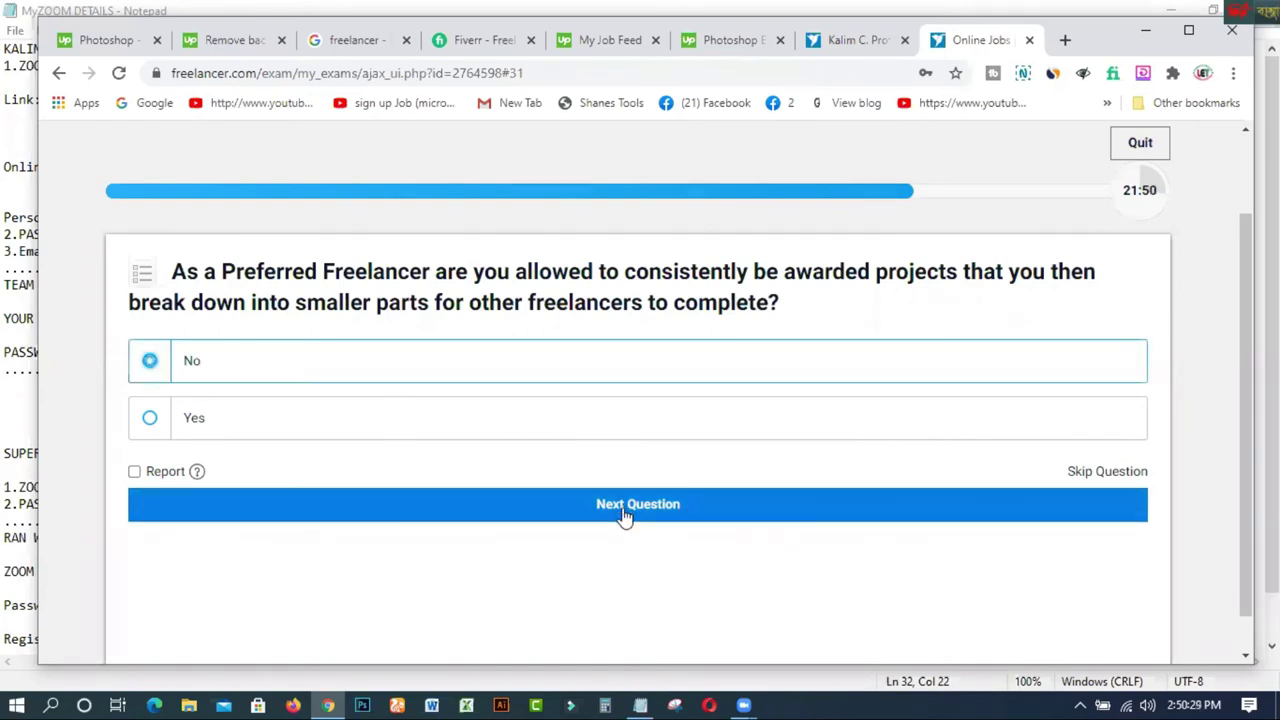
click(626, 512)
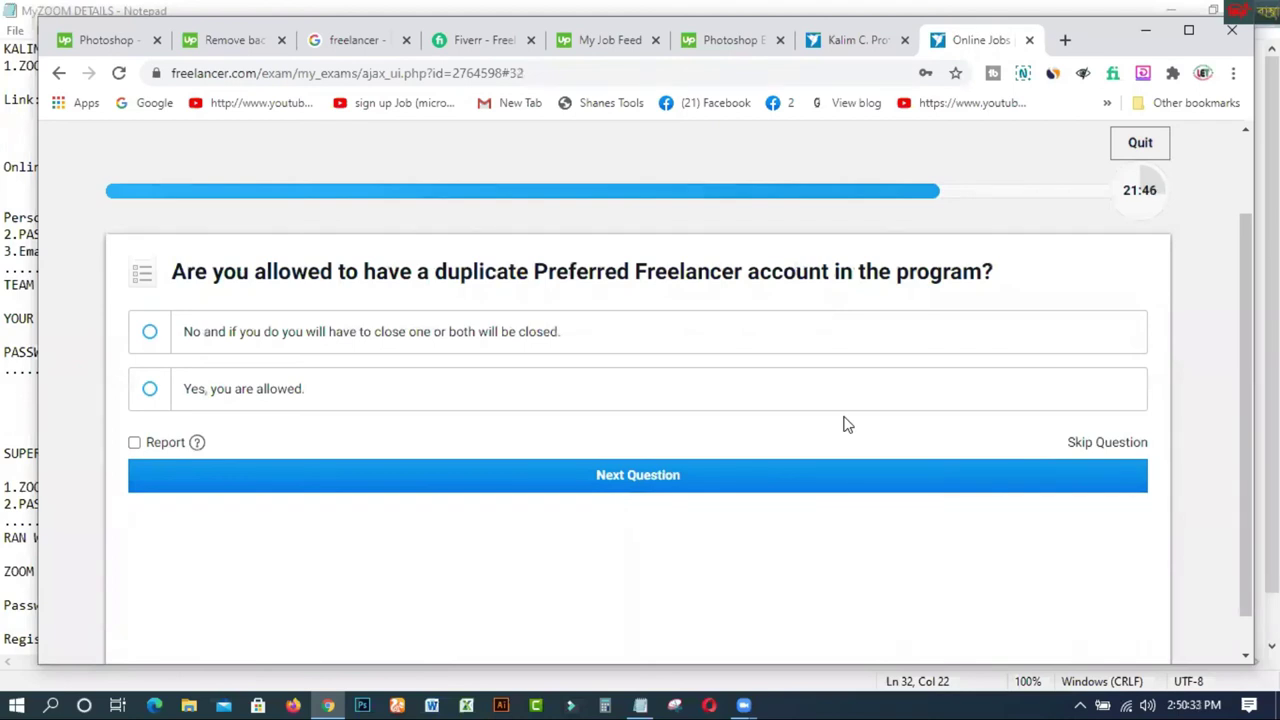
Answer that duplicate accounts are not allowed and must be closed, and that a company profile should have a professional company logo
click(149, 331)
click(596, 477)
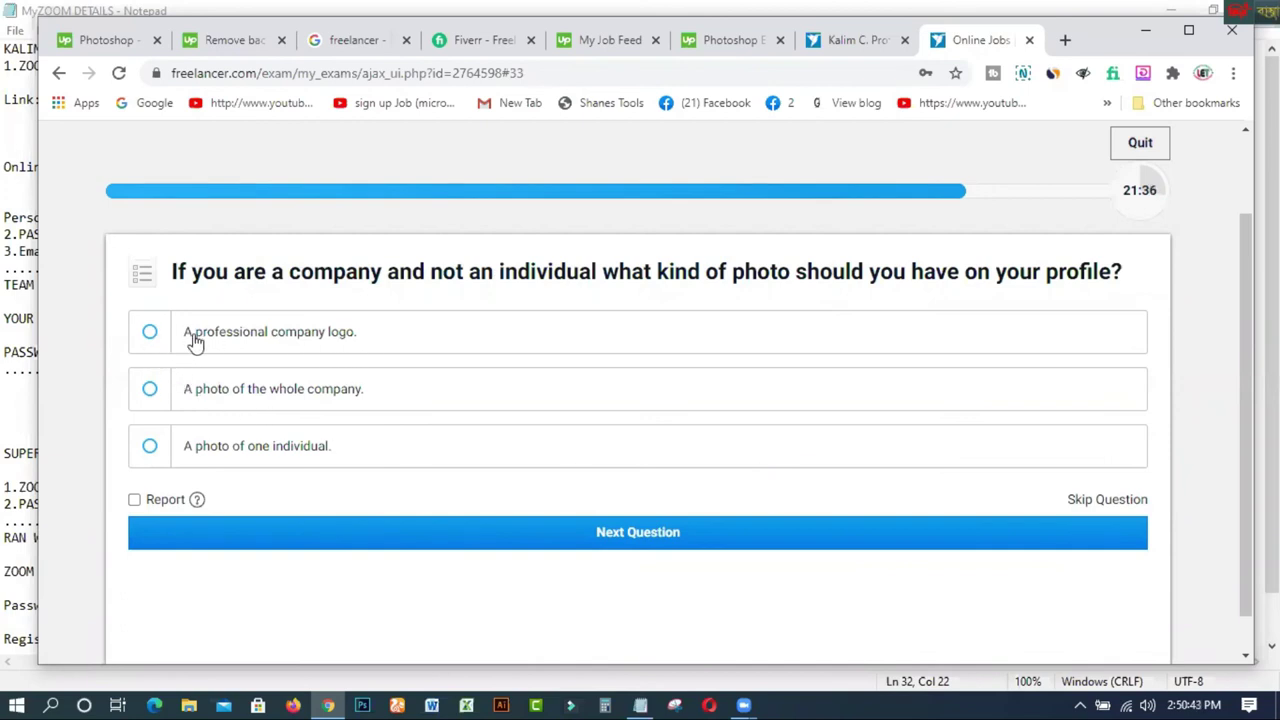
click(149, 334)
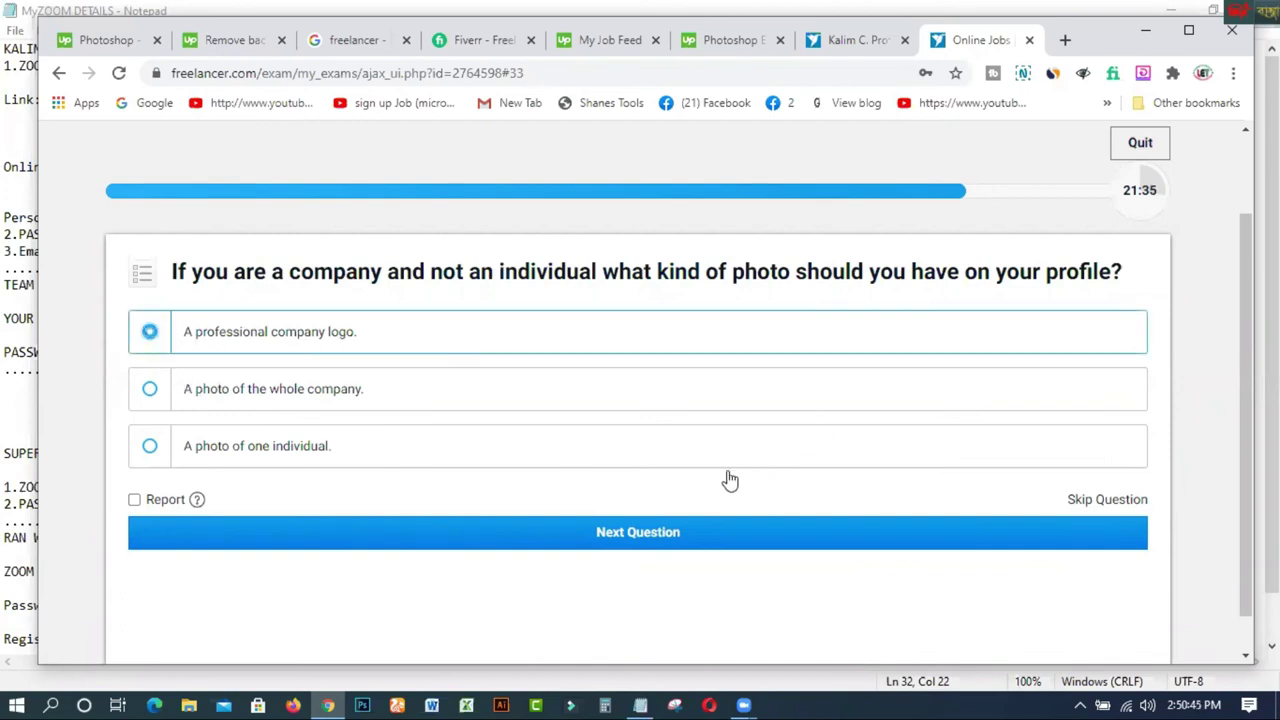
click(645, 535)
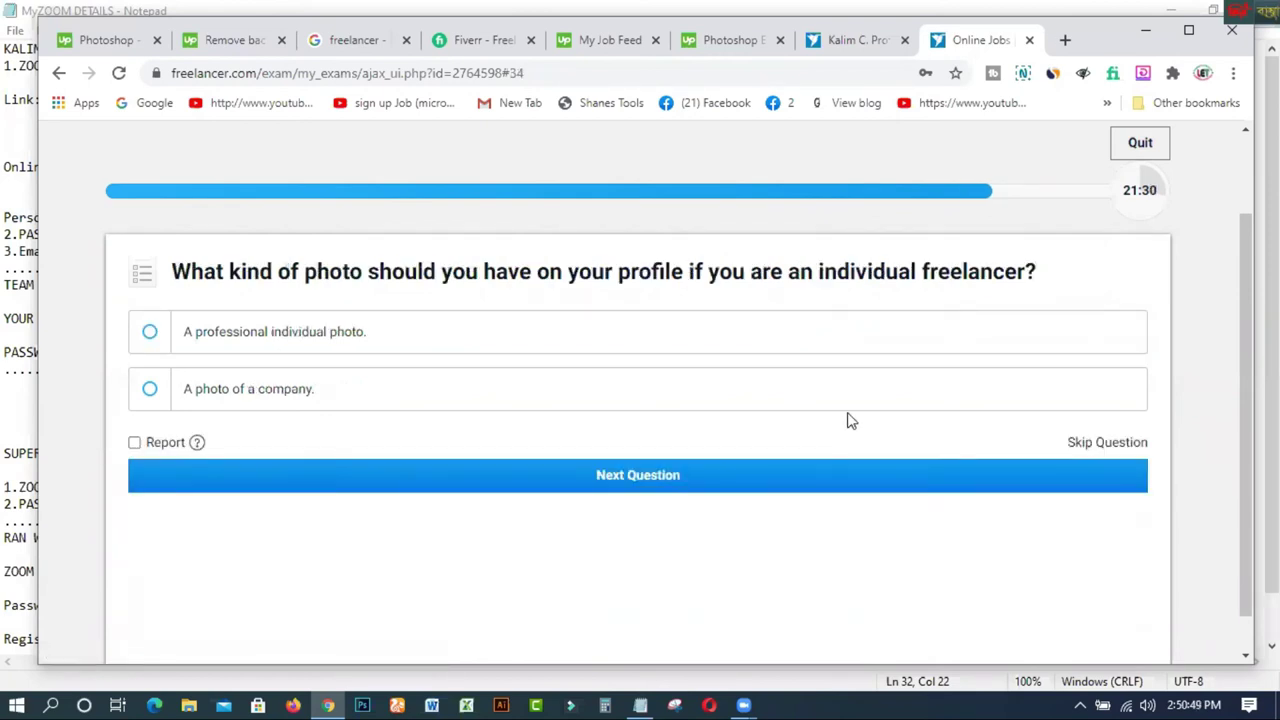
Choose a professional individual photo for an individual freelancer's profile, and emailing the Preferred Freelancer address as the way to add another skill
click(149, 336)
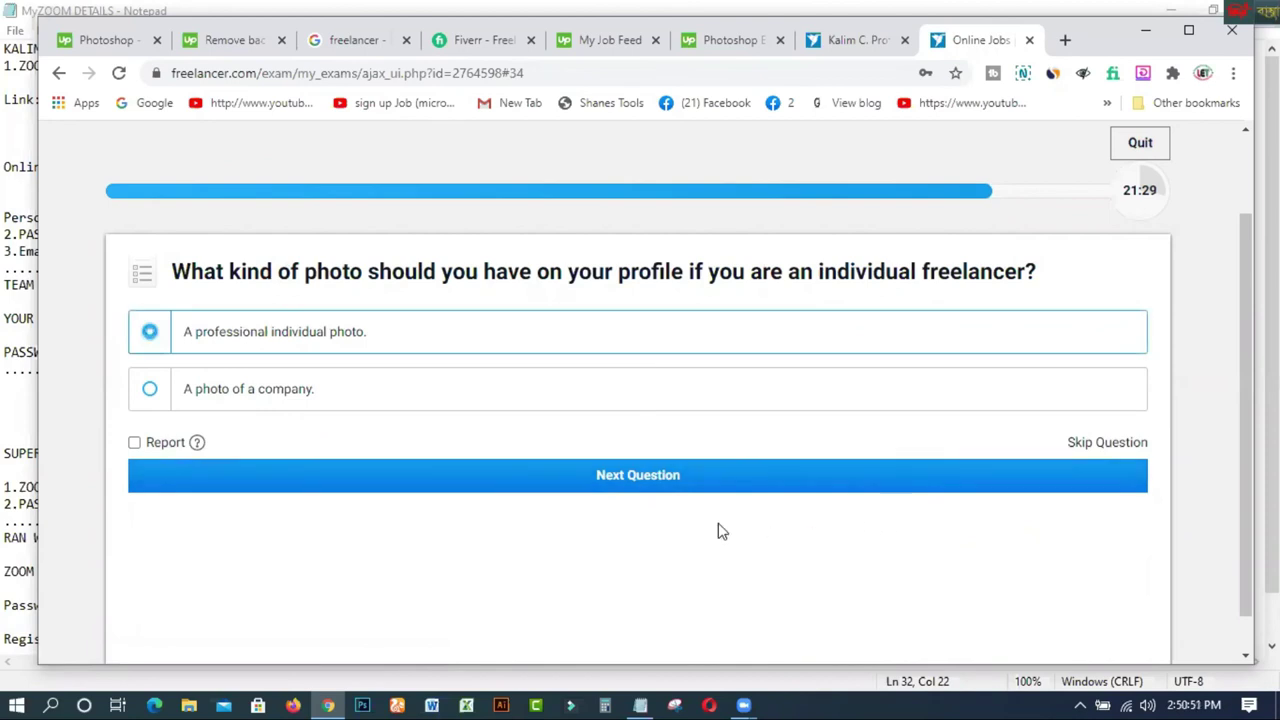
click(631, 484)
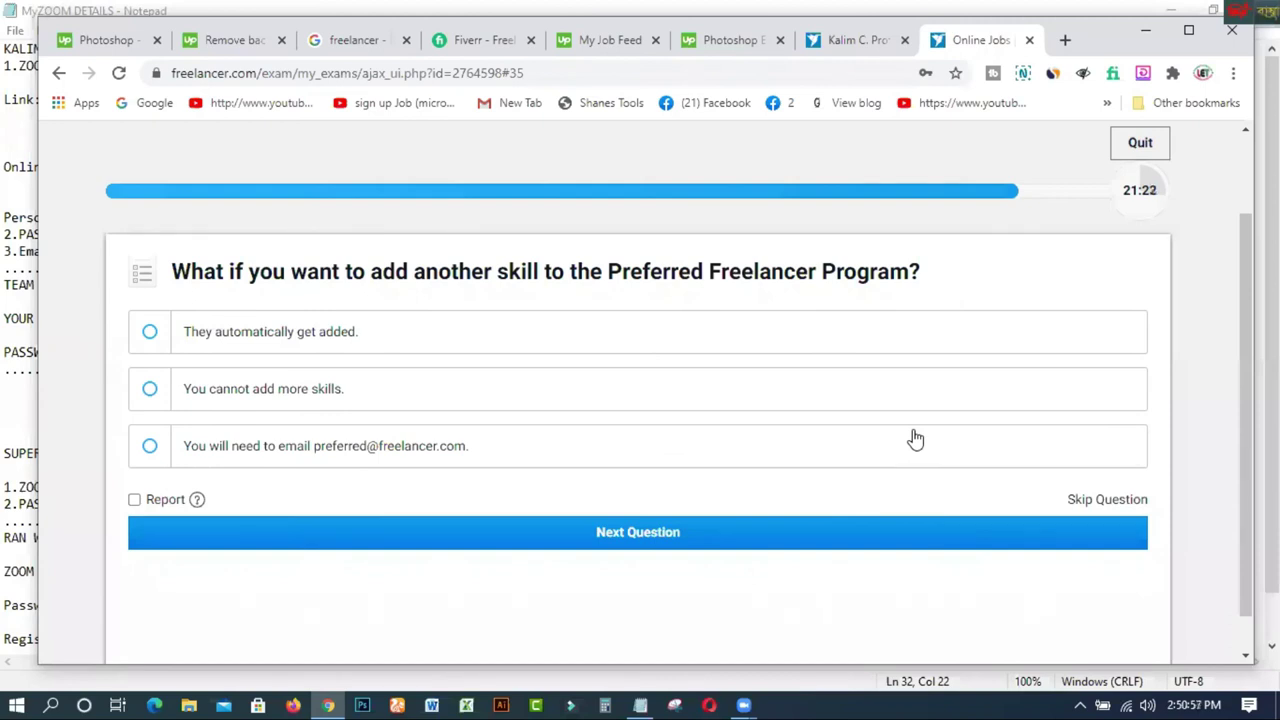
click(155, 448)
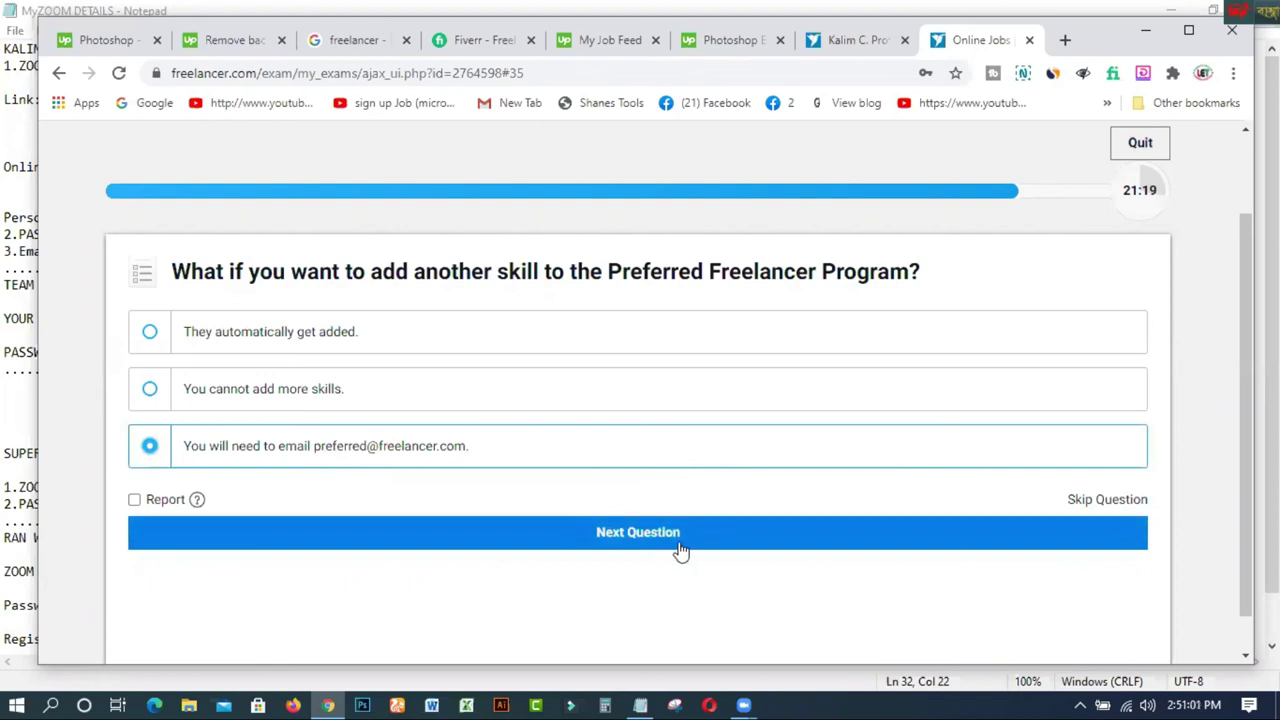
click(624, 540)
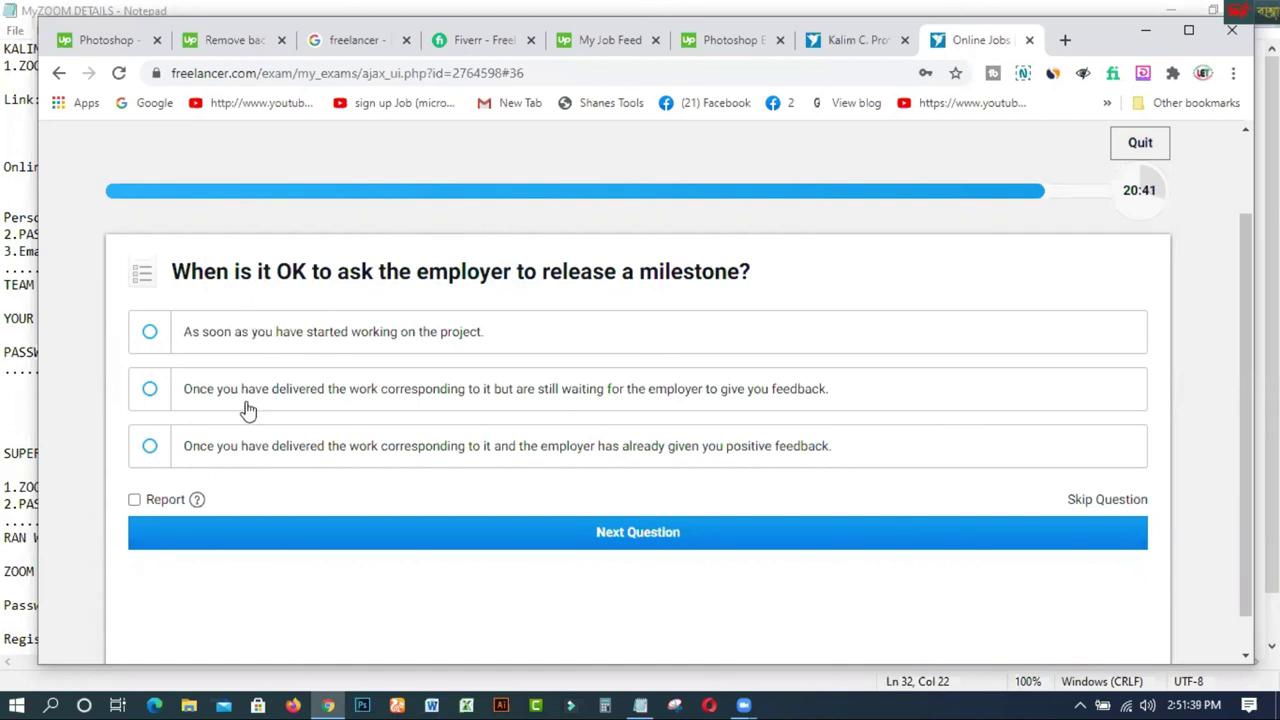
Choose milestone release after delivery and positive feedback, and award acceptance after clearing details, updating the bid, agreeing milestones and having at least one created
click(150, 452)
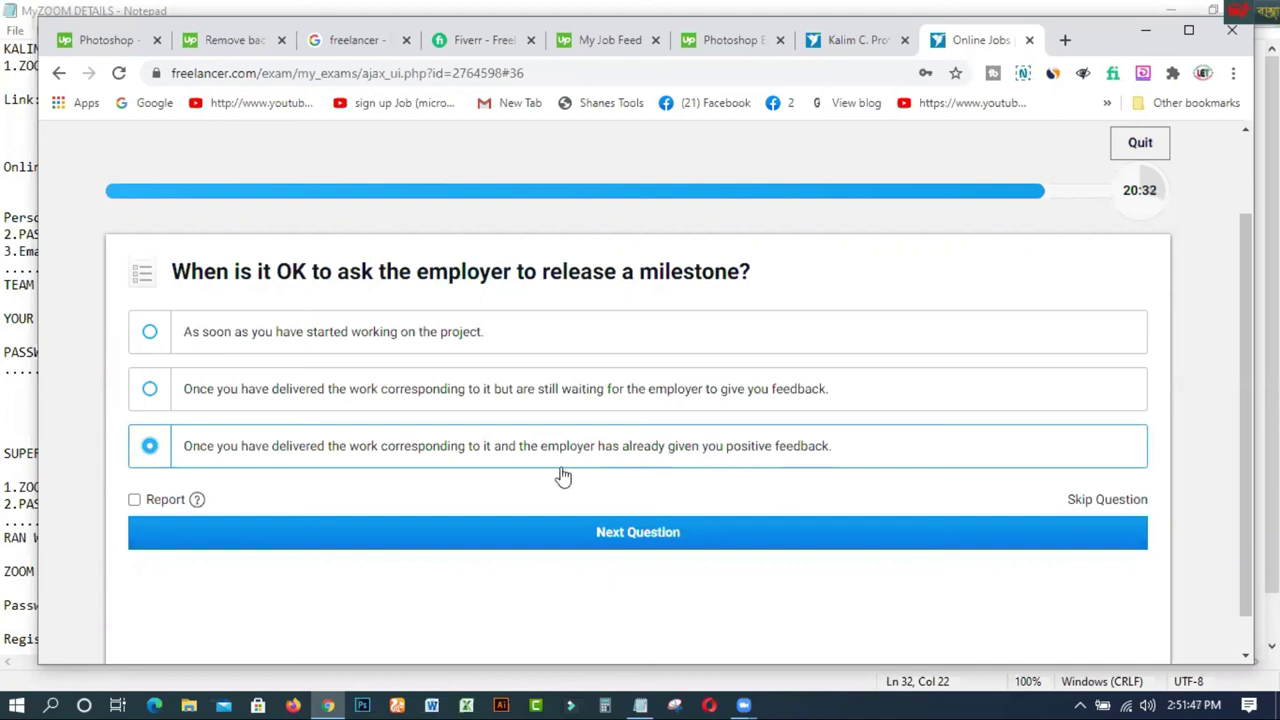
click(638, 533)
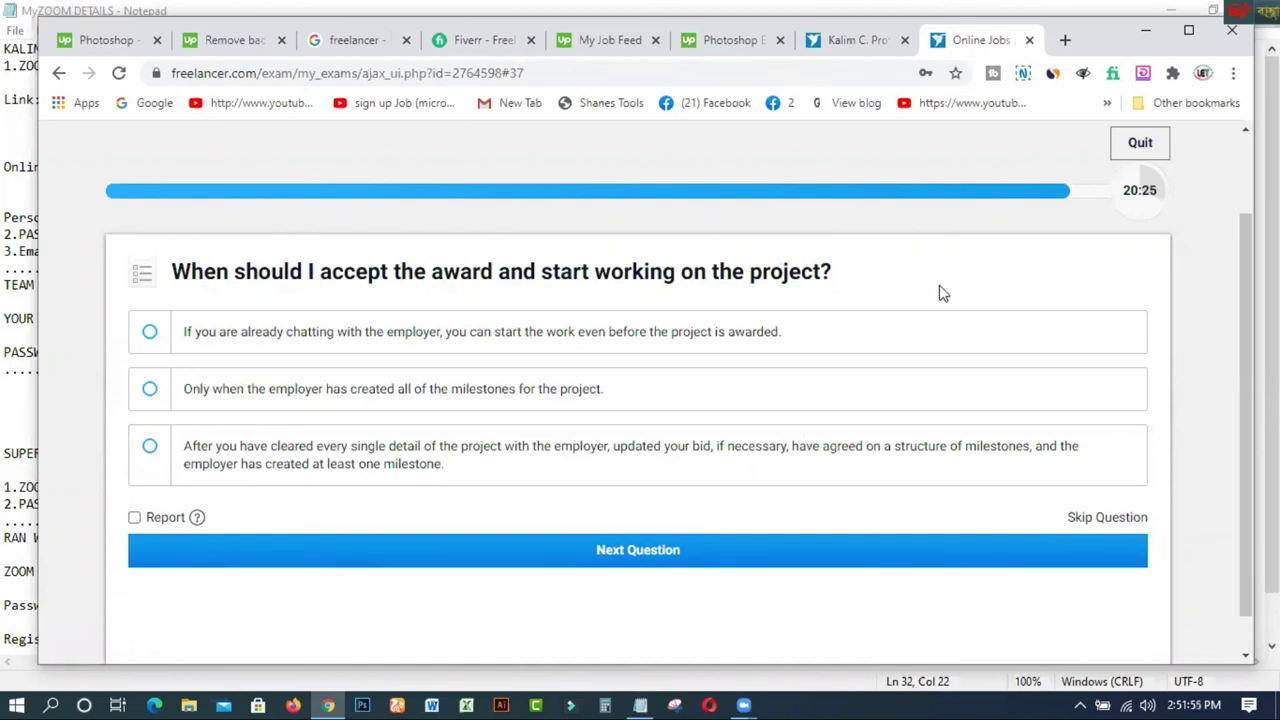
click(150, 448)
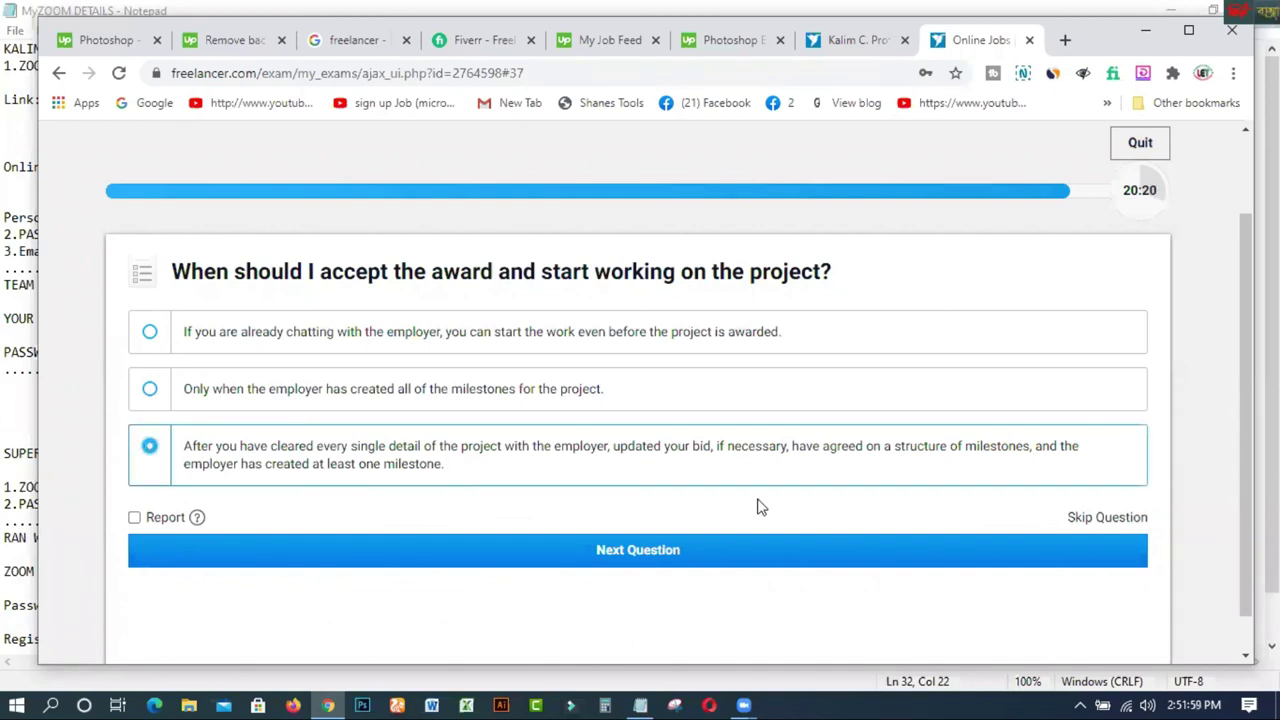
click(607, 553)
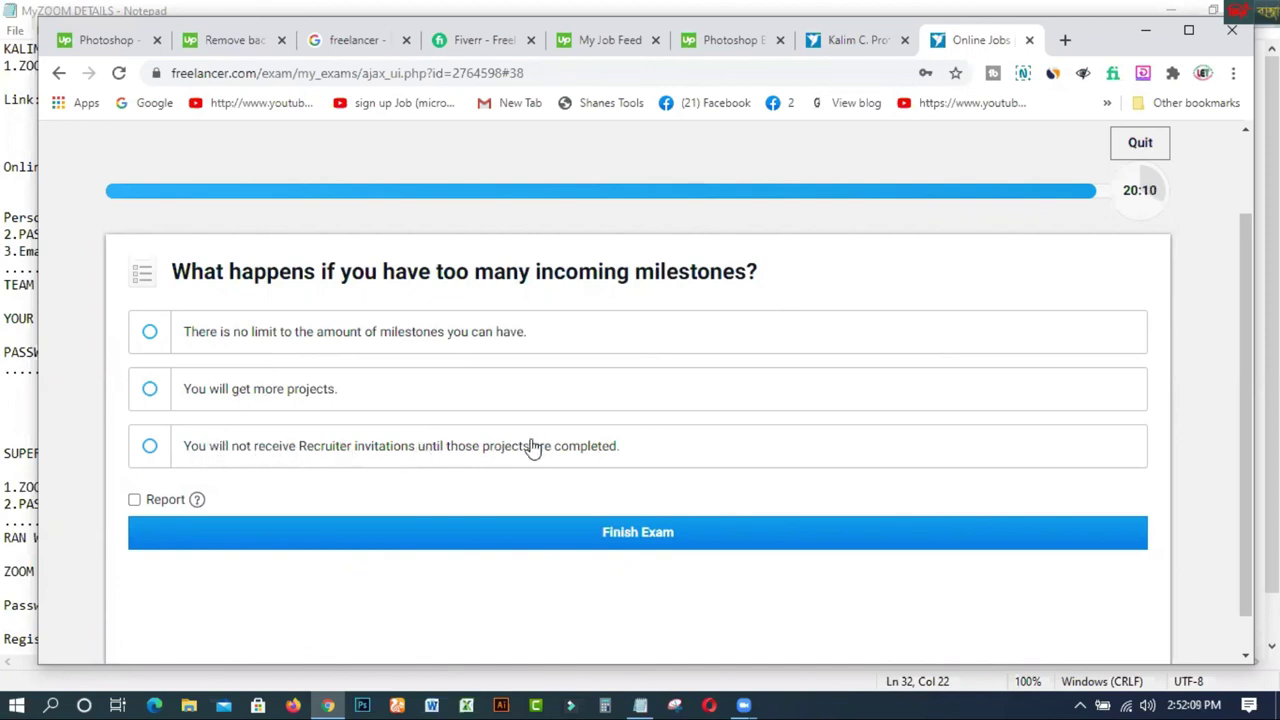
Answer that too many incoming milestones stop Recruiter invitations until those projects are completed, and finish the exam
click(148, 450)
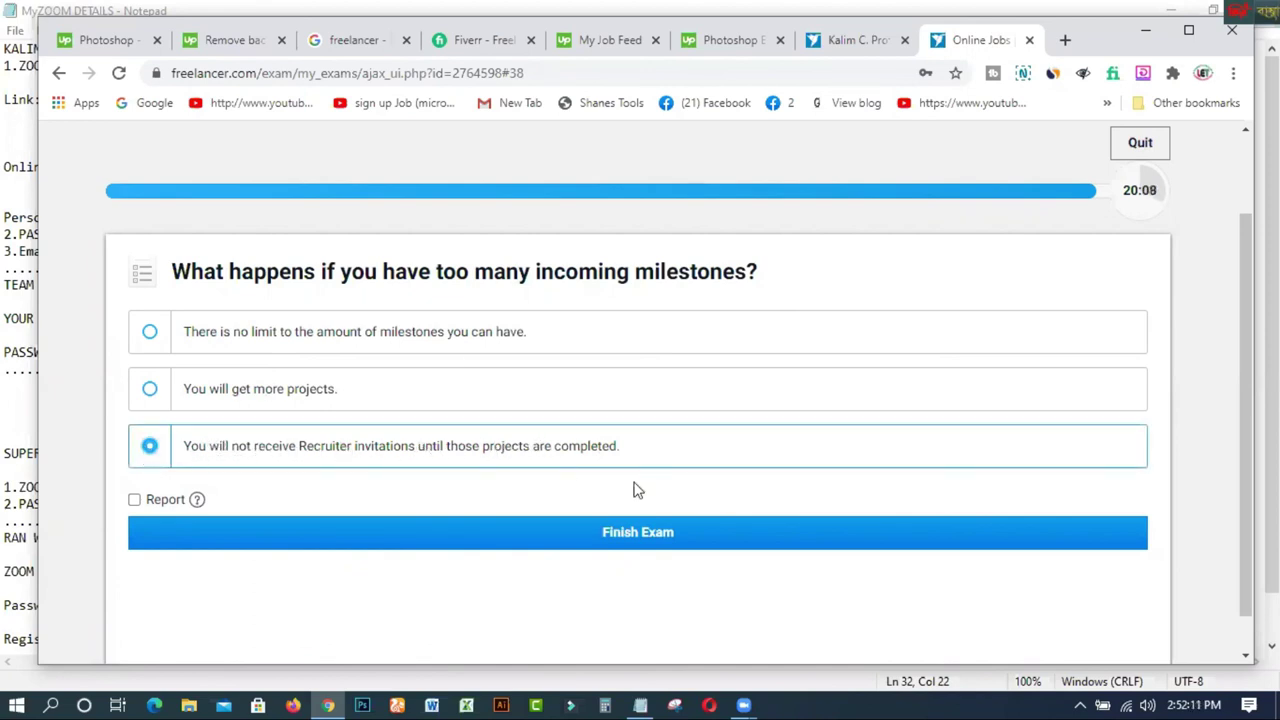
click(632, 537)
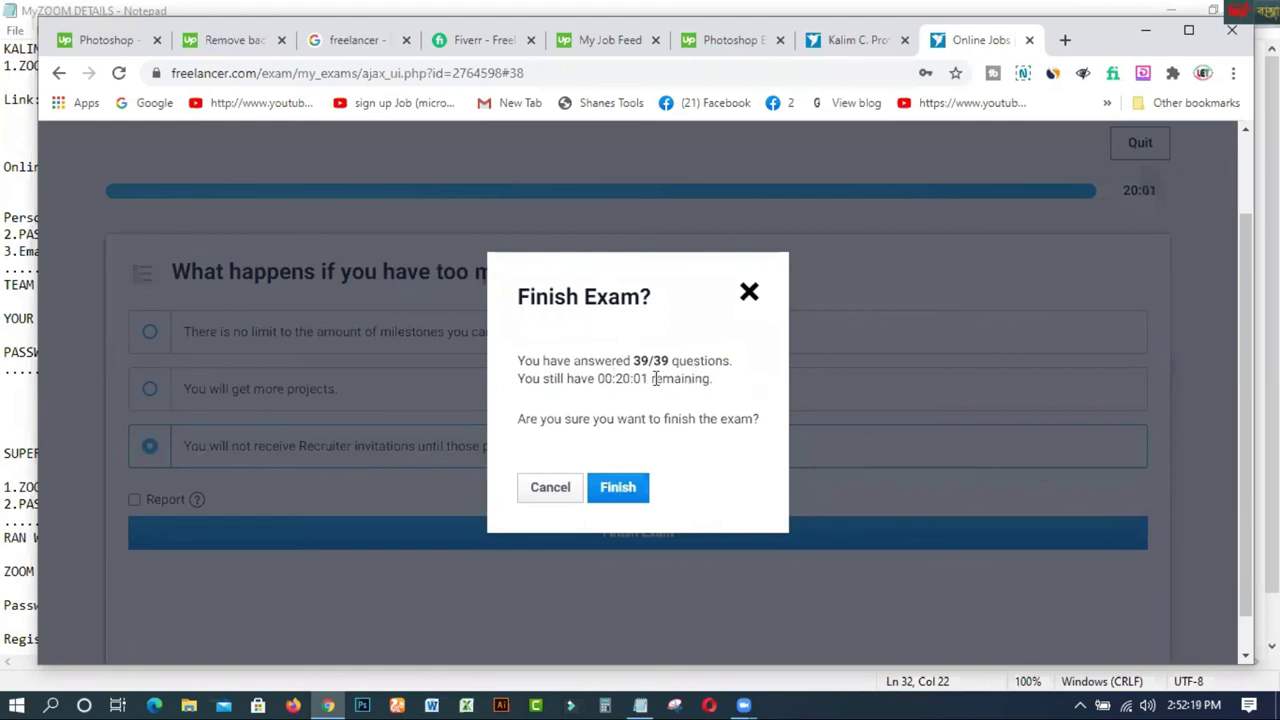
click(618, 488)
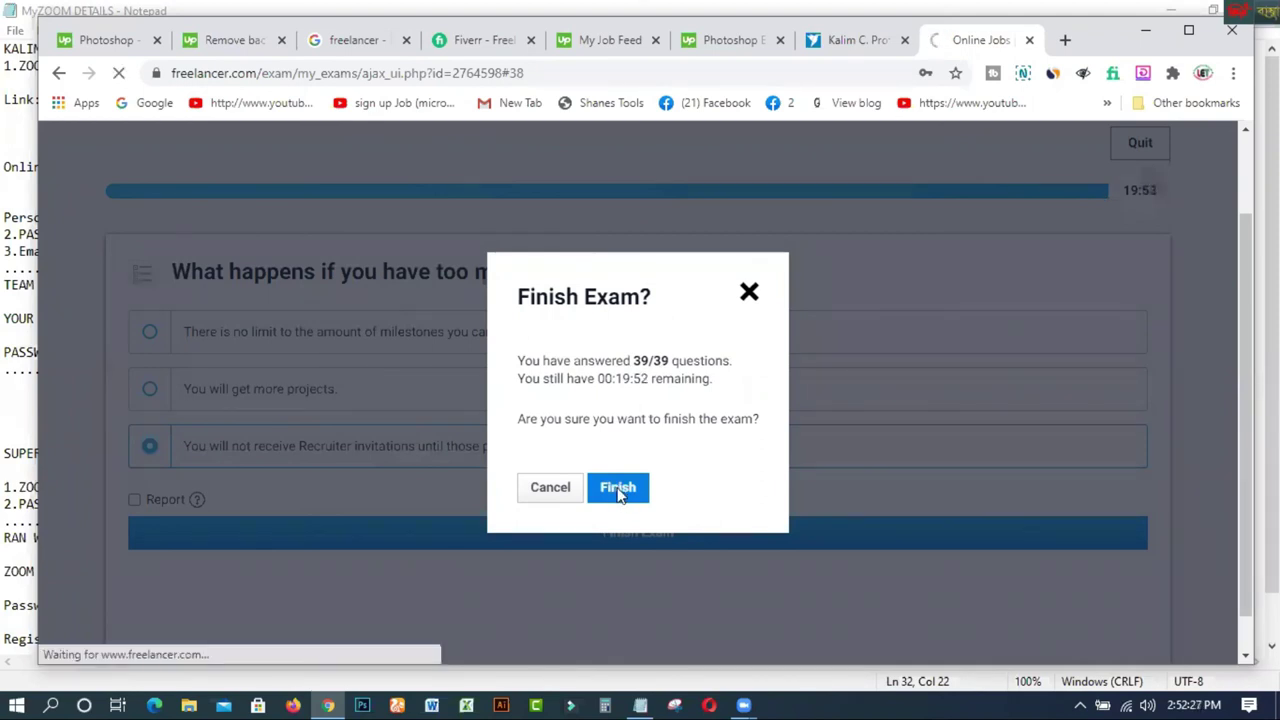